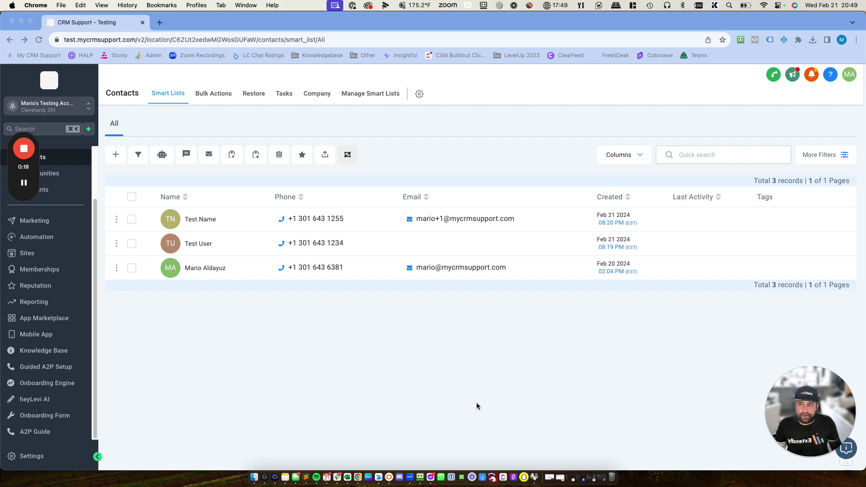
- Open the A2P Guide from the sidebar in a new tab and browse its A2P-10DLC sections
mouse_move(18, 175)
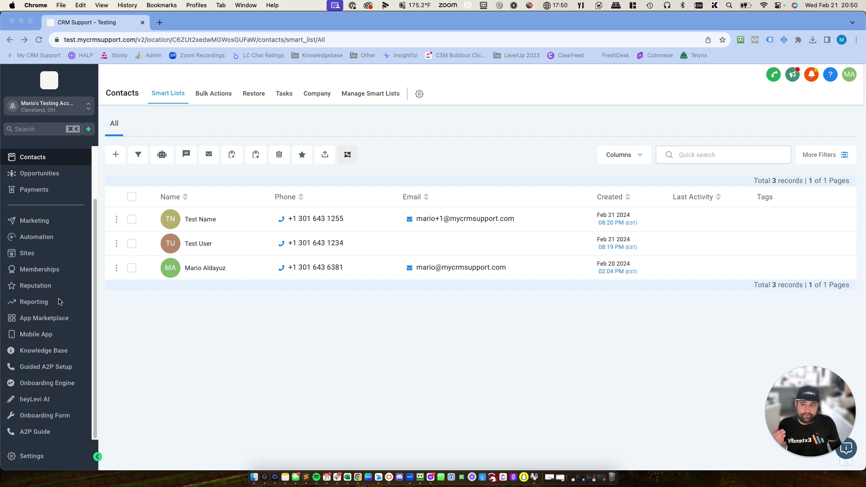
scroll(59, 302, up, 3)
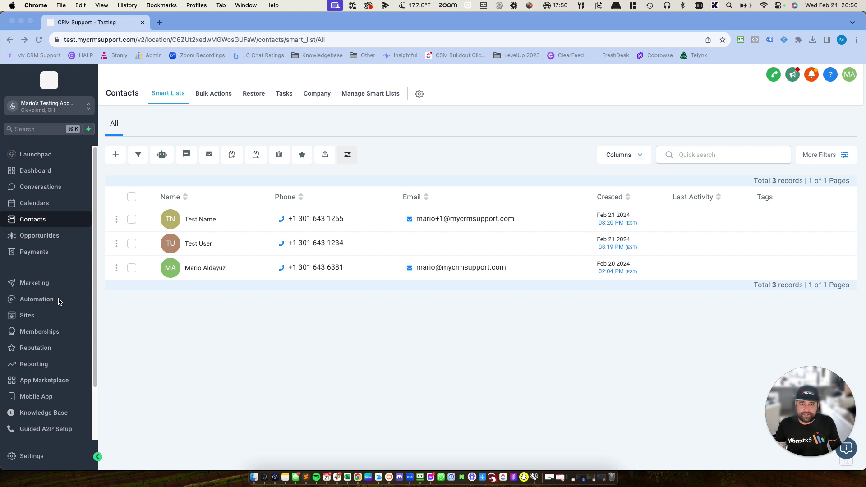
scroll(59, 302, down, 3)
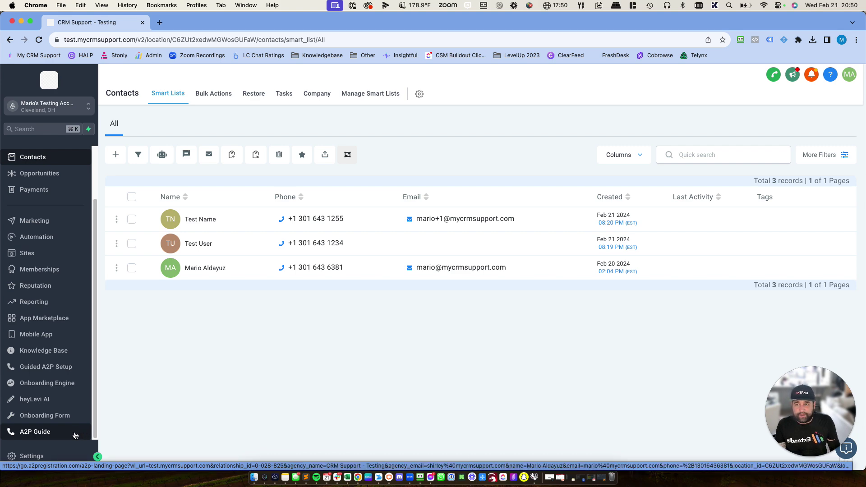
click(75, 435)
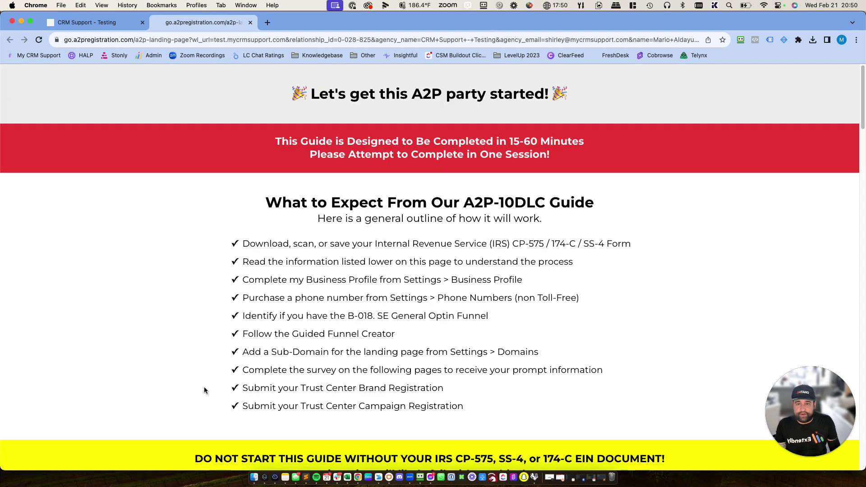
scroll(394, 323, down, 5)
scroll(394, 323, up, 5)
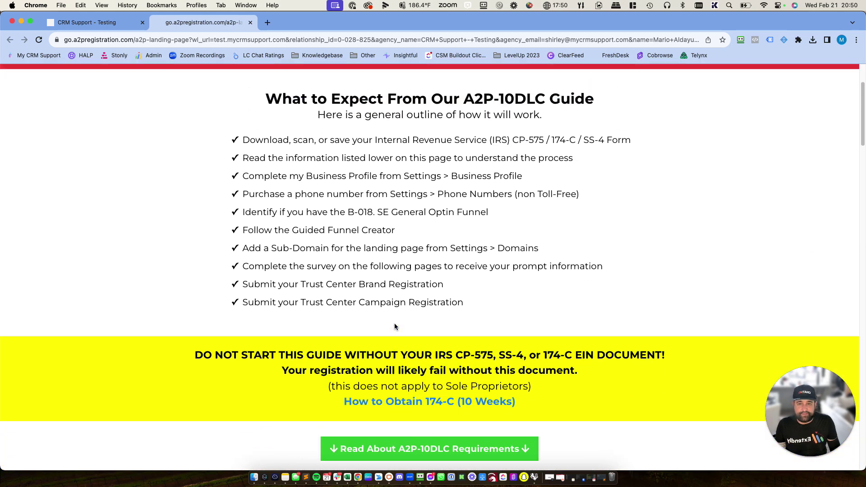
scroll(394, 323, up, 2)
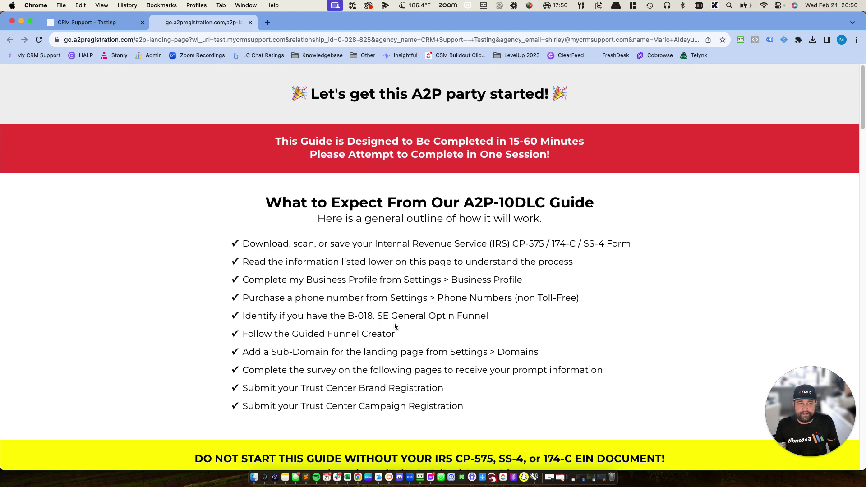
scroll(394, 326, down, 3)
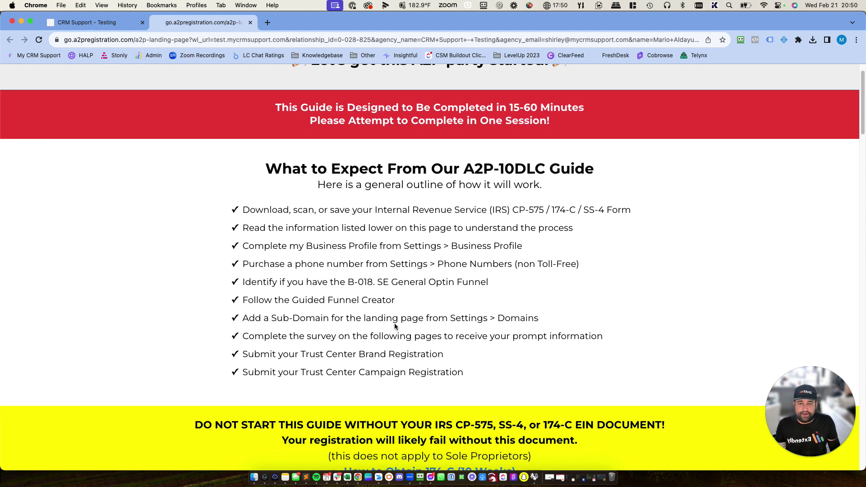
scroll(395, 326, down, 5)
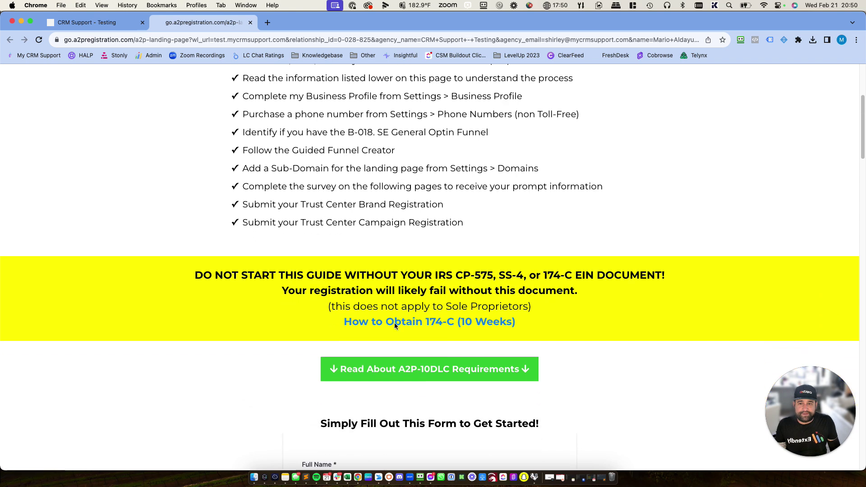
scroll(394, 325, down, 10)
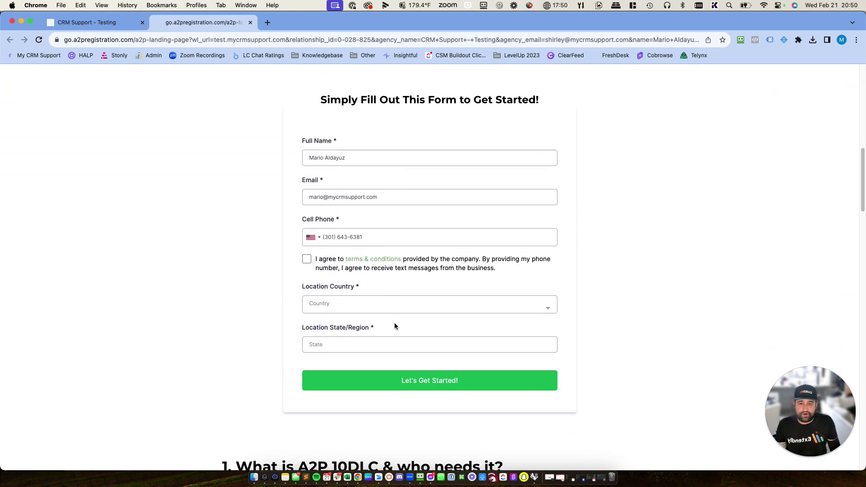
scroll(394, 326, down, 1)
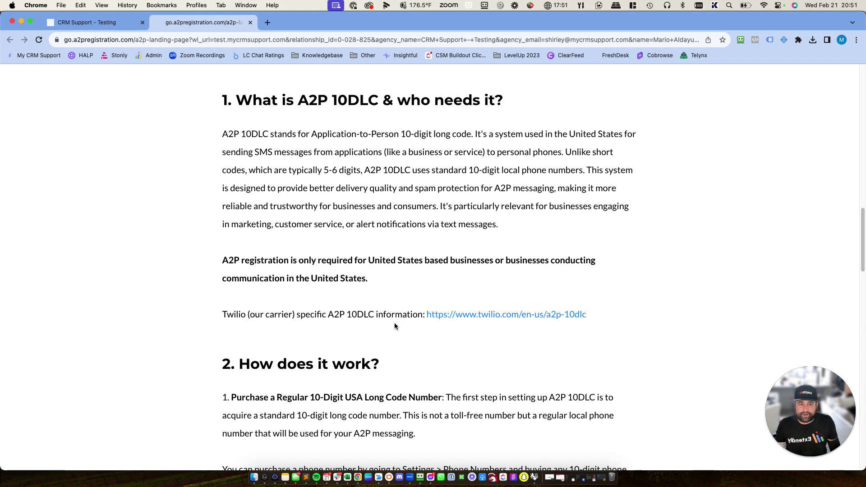
- Scroll further down the guide, then back up to the prefilled signup form
scroll(394, 323, down, 10)
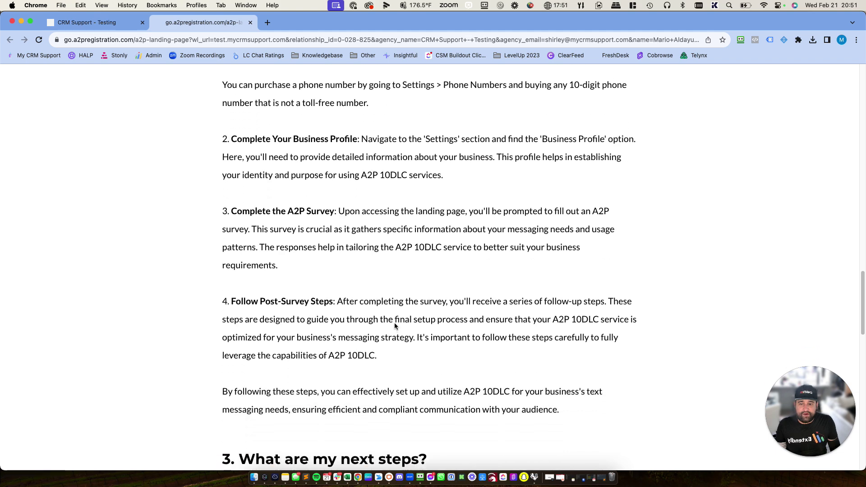
scroll(394, 323, down, 12)
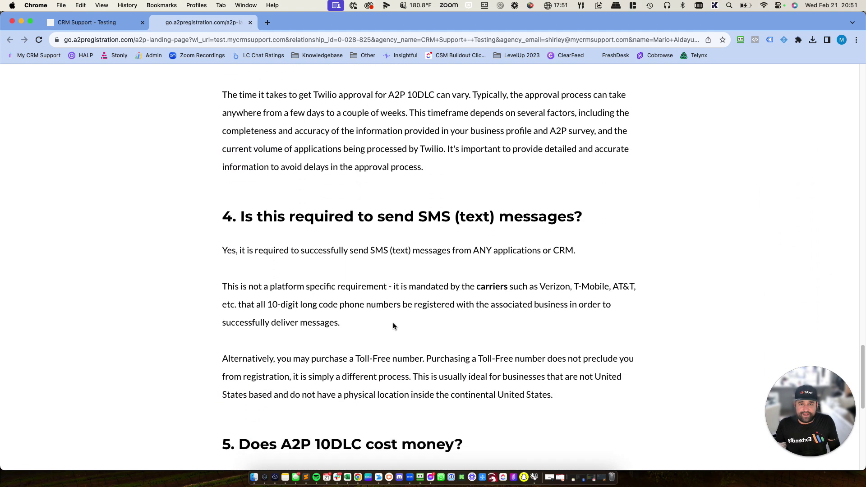
scroll(393, 323, down, 5)
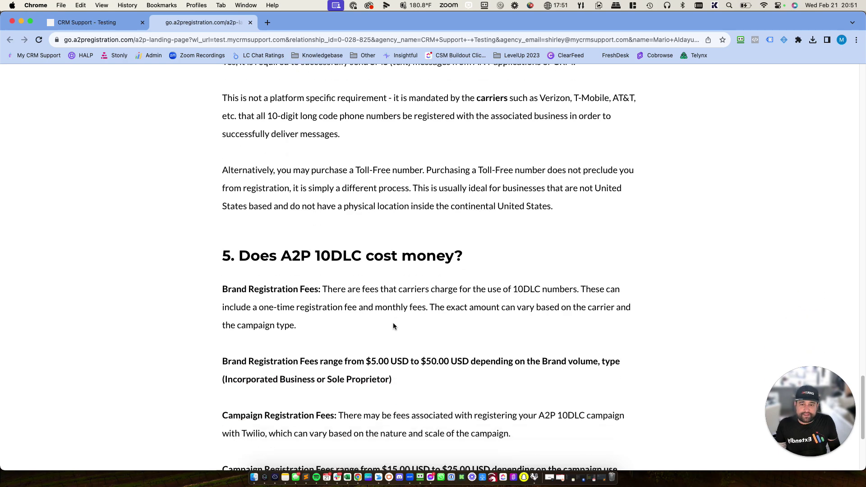
scroll(393, 323, down, 3)
scroll(394, 323, up, 20)
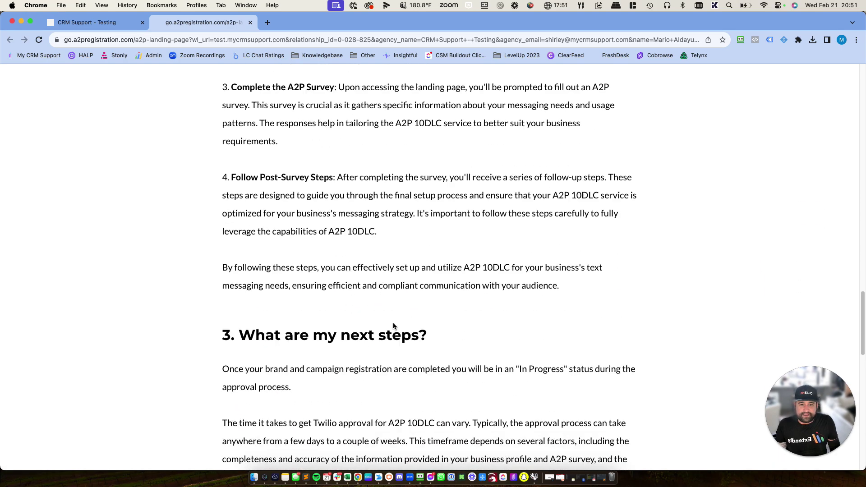
scroll(393, 322, up, 10)
scroll(394, 322, down, 15)
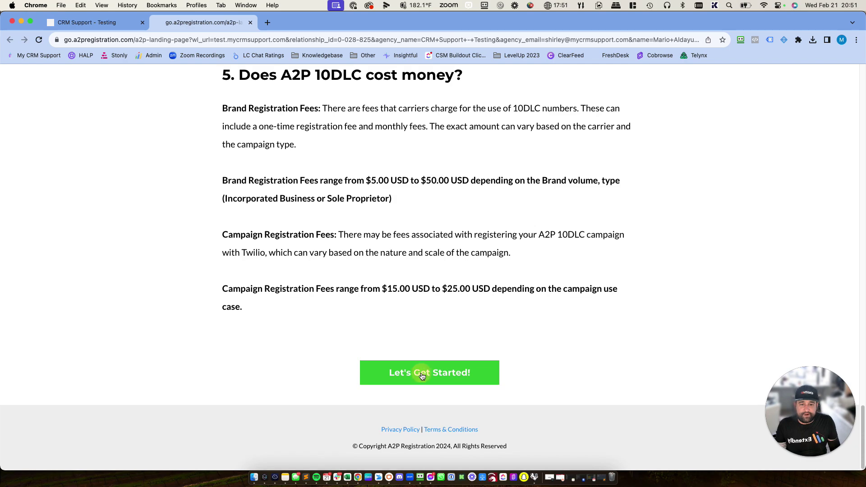
scroll(412, 341, up, 15)
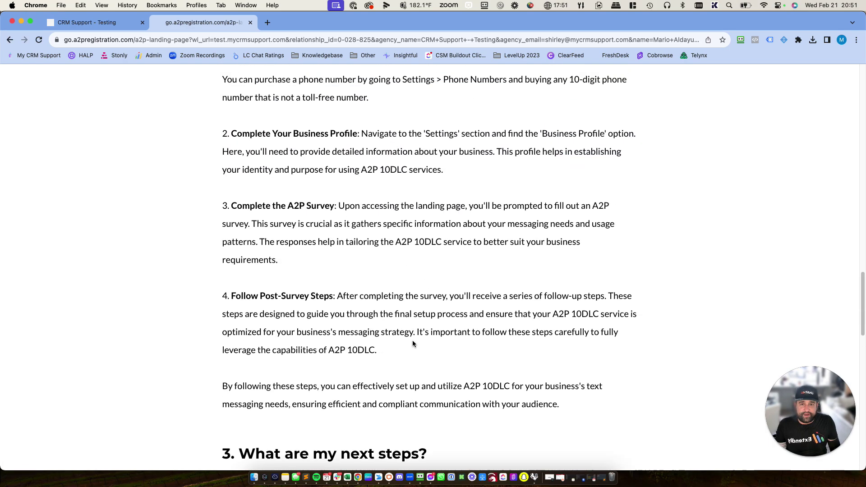
scroll(412, 344, up, 15)
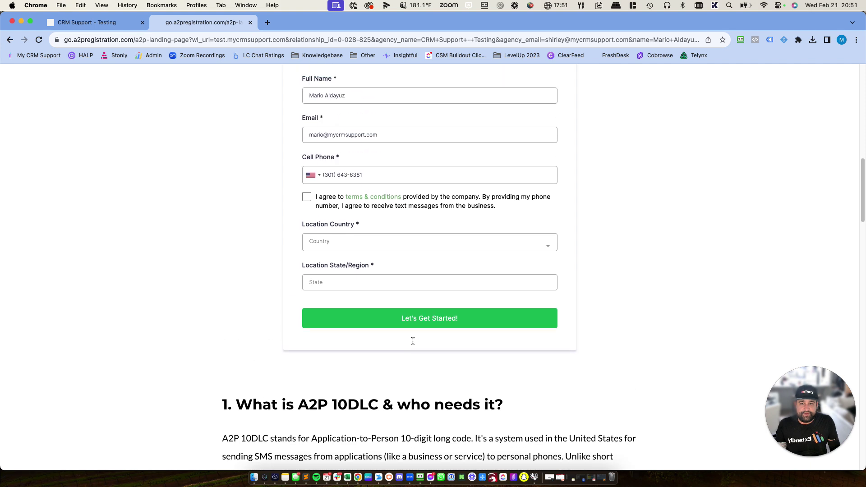
scroll(412, 341, up, 3)
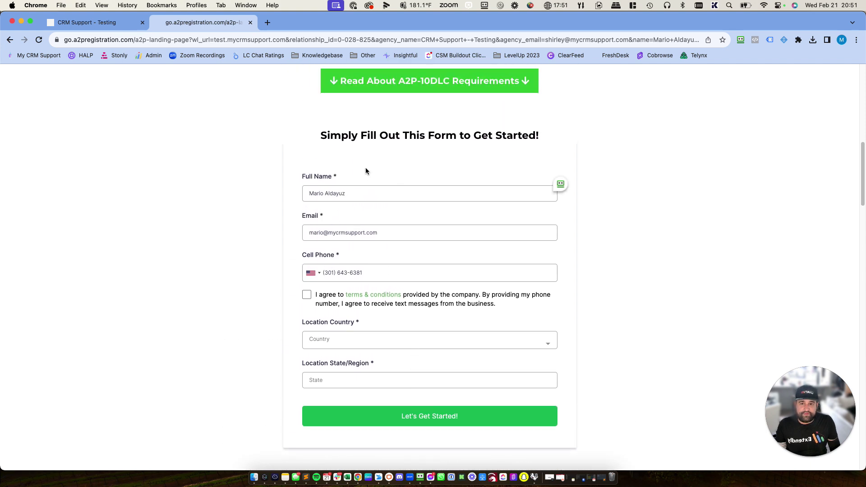
- Set Location Country to United States and State/Region to OH, and tick the terms agreement
click(351, 339)
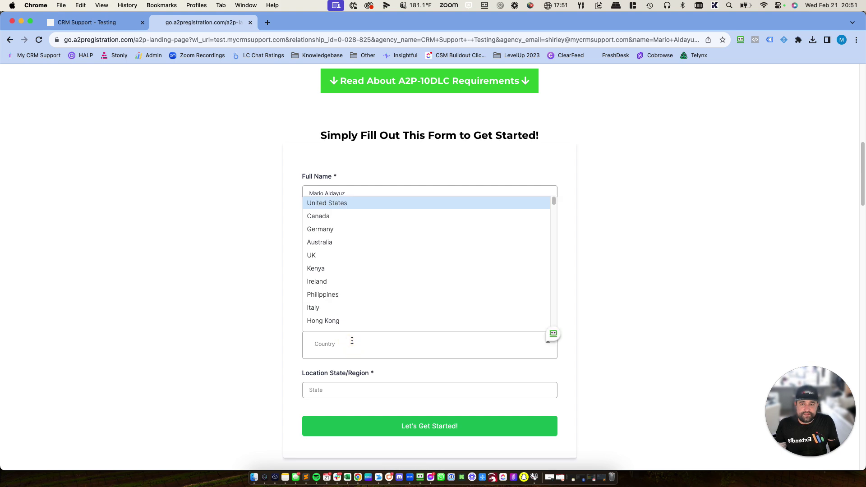
click(331, 201)
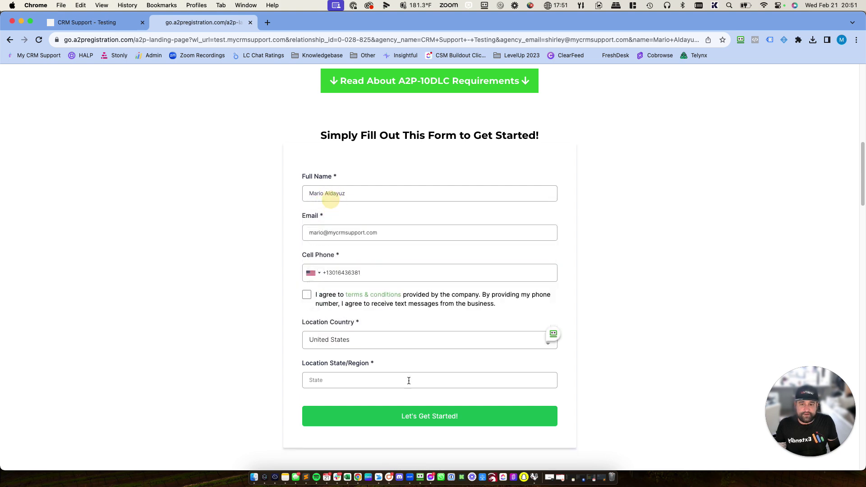
click(399, 381)
text(Ohio)
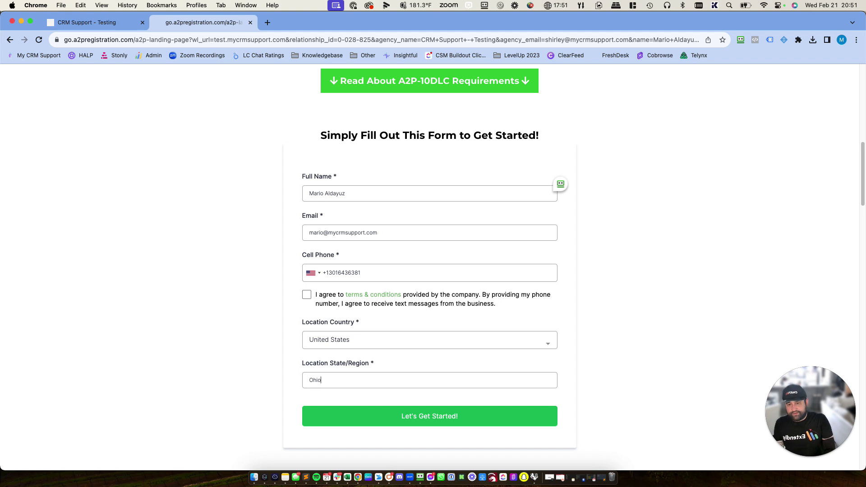
key(BackSpace)
key(BackSpace)
text(H)
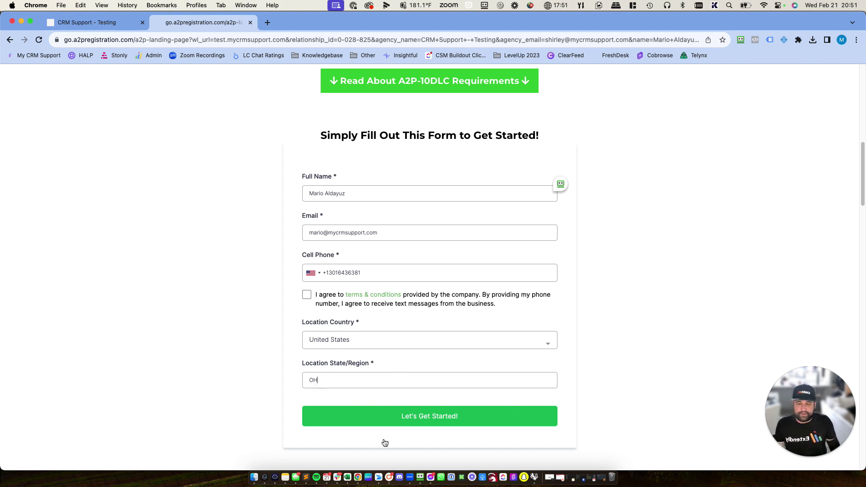
click(401, 425)
click(307, 294)
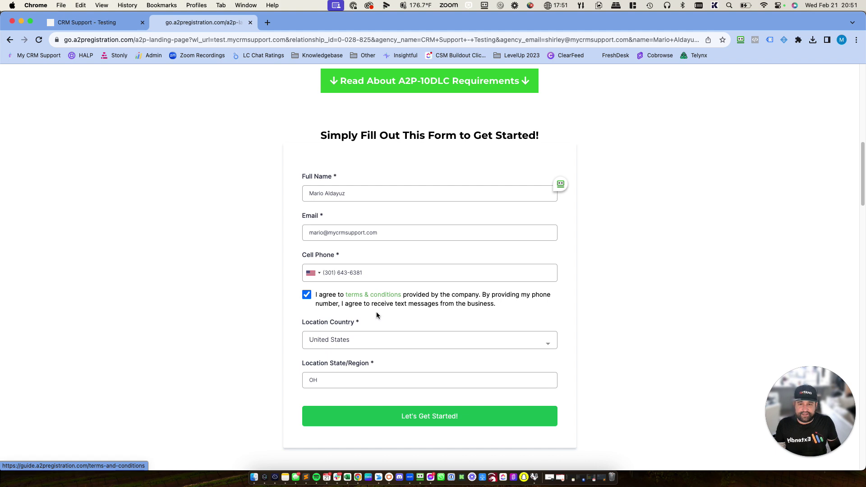
- Submit the completed signup form and mark the funnel as not listed
click(393, 420)
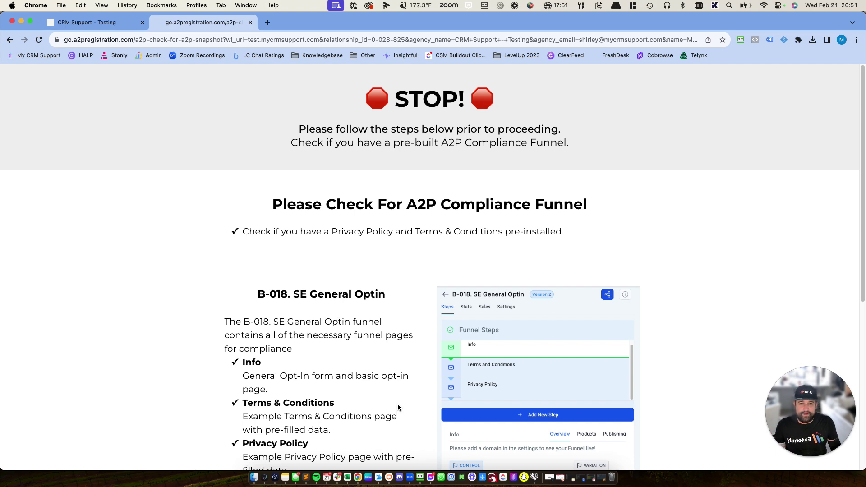
scroll(398, 407, down, 6)
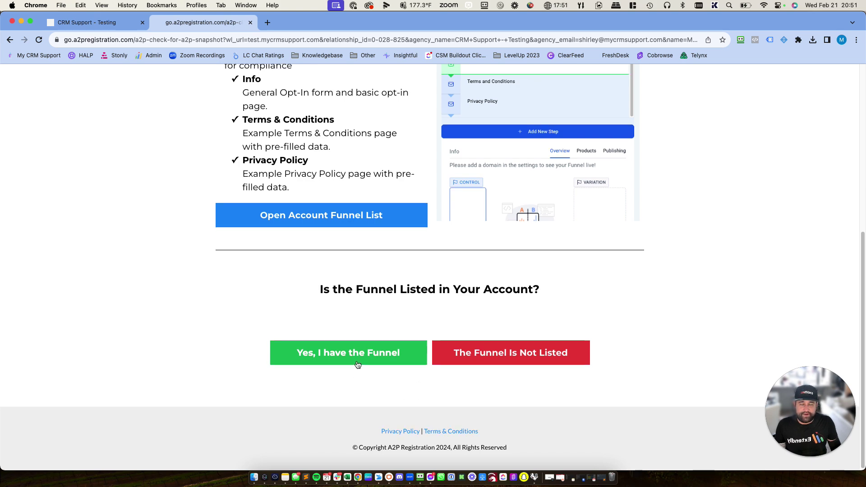
scroll(356, 363, up, 5)
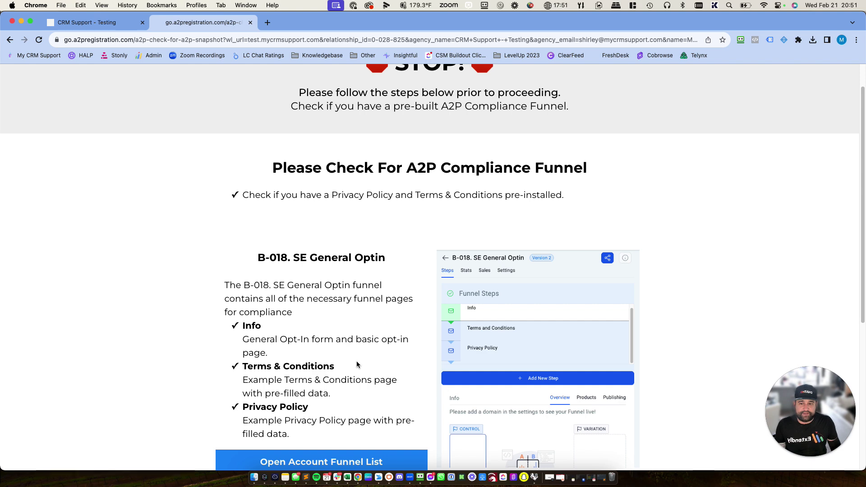
scroll(356, 363, down, 4)
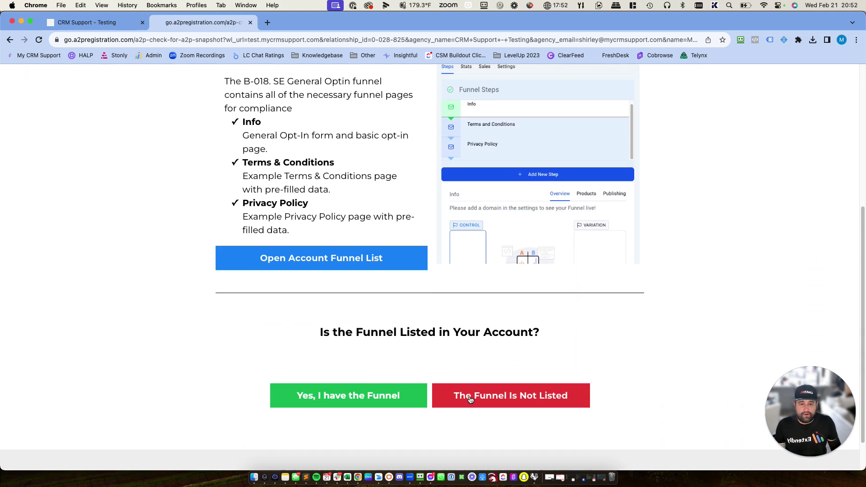
click(482, 405)
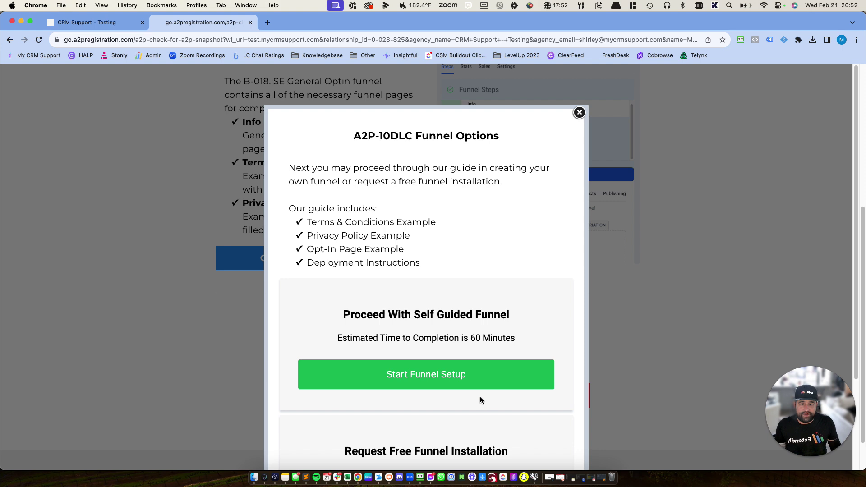
- Highlight the Request Free Funnel Installation note in the A2P-10DLC Funnel Options dialog
scroll(480, 400, down, 3)
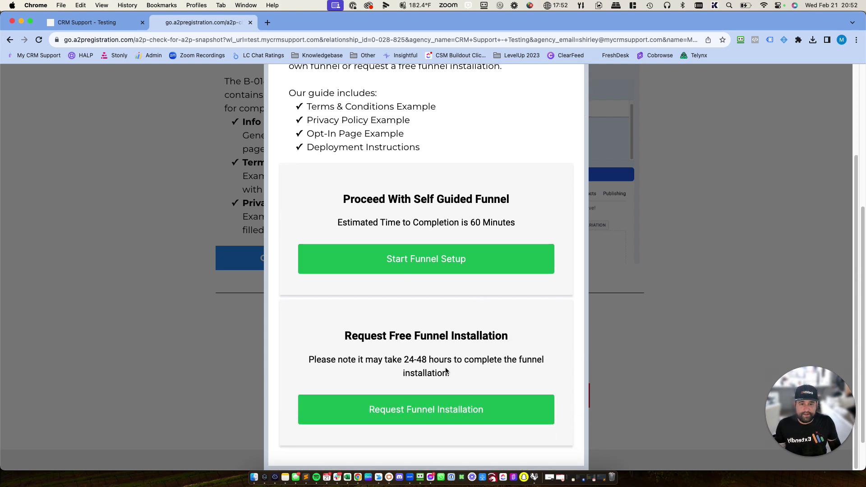
drag(479, 379, 313, 336)
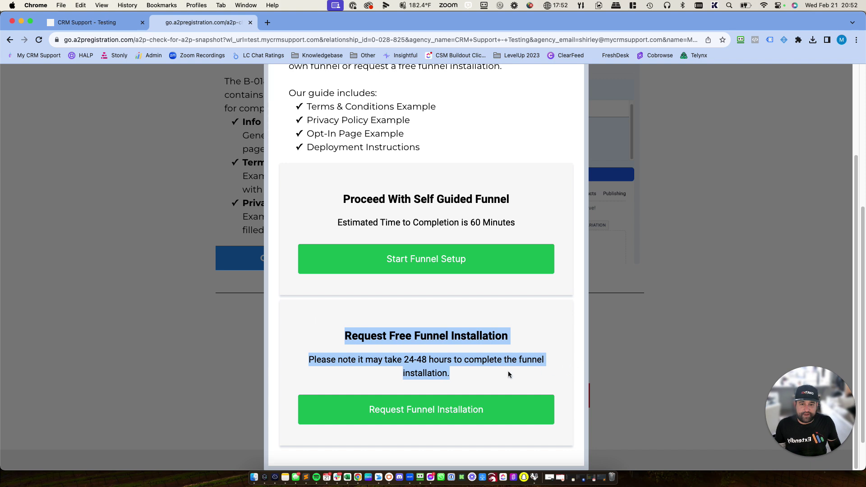
click(487, 372)
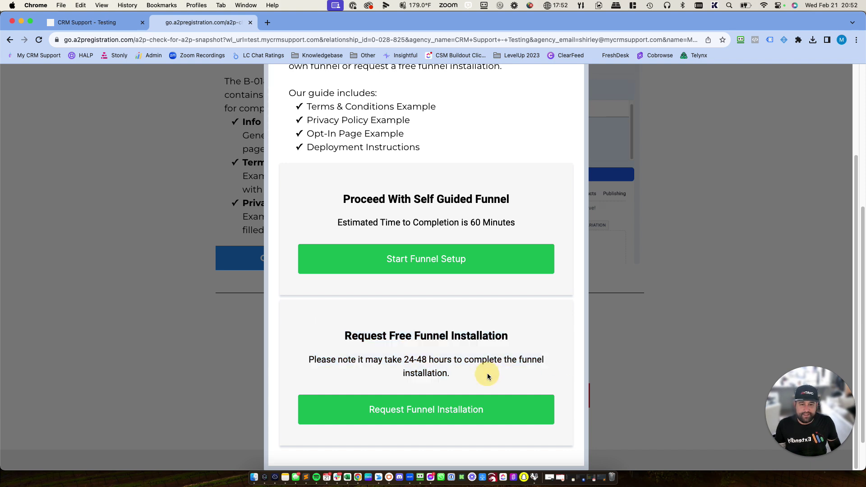
drag(487, 373, 317, 336)
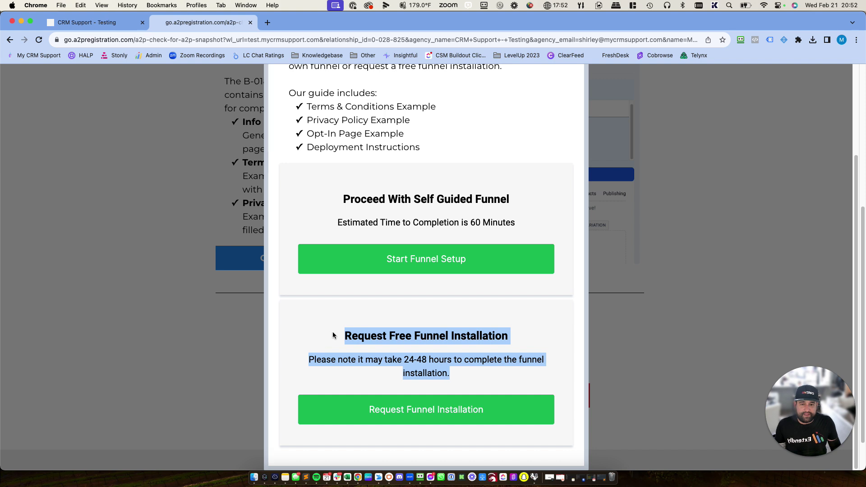
click(334, 335)
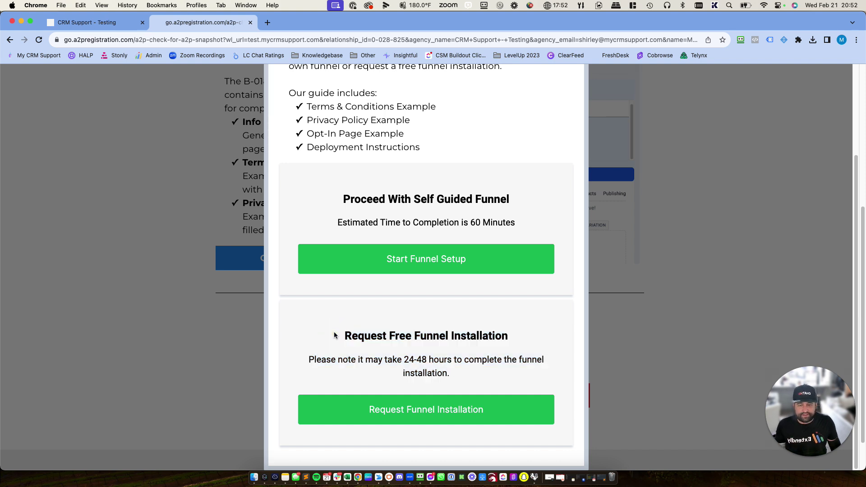
mouse_move(334, 334)
mouse_down()
mouse_move(464, 358)
mouse_move(466, 374)
mouse_move(343, 338)
mouse_up()
click(464, 374)
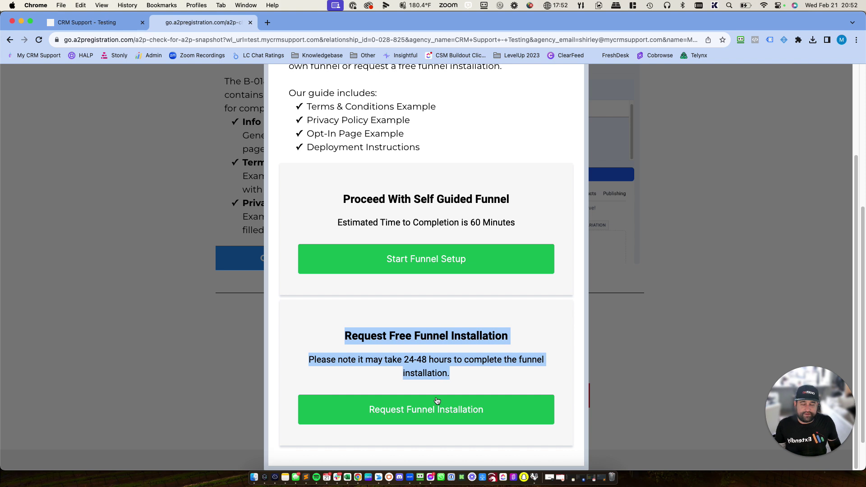
scroll(441, 355, up, 2)
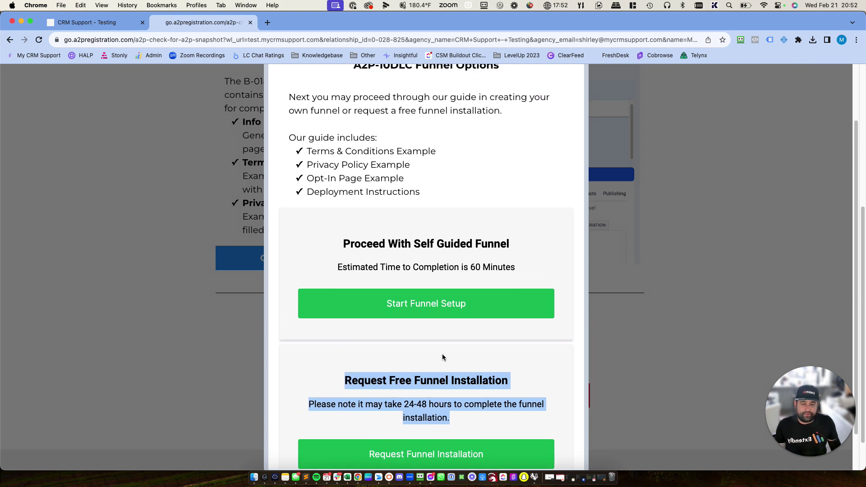
- Start the self-guided funnel setup, review the Terms & Conditions example, and proceed to Privacy Policy
click(400, 308)
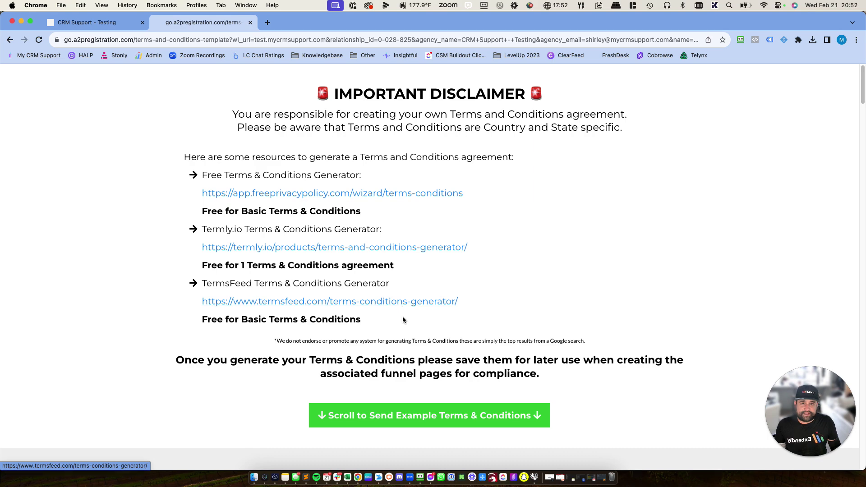
scroll(402, 315, down, 3)
scroll(403, 320, down, 10)
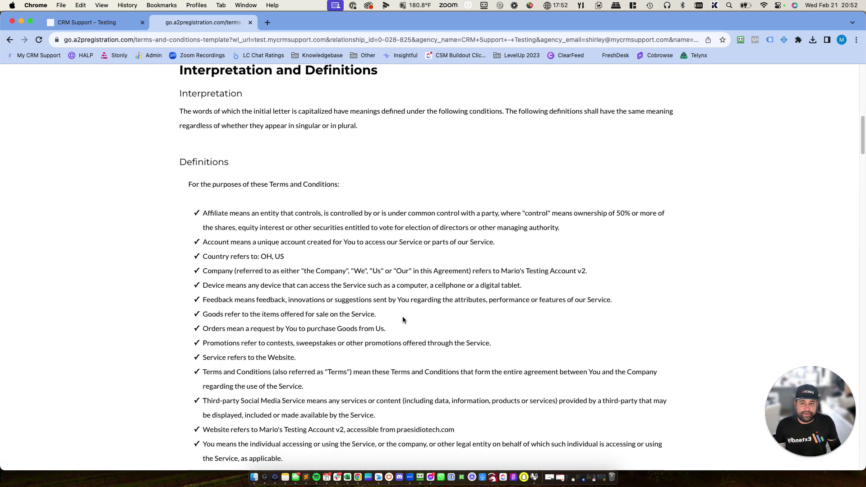
scroll(403, 320, down, 6)
scroll(403, 320, up, 15)
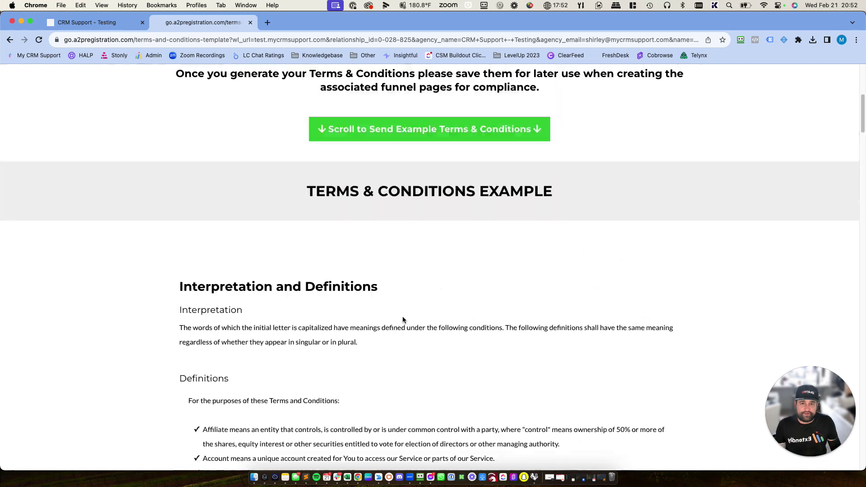
scroll(403, 319, up, 5)
scroll(403, 319, down, 13)
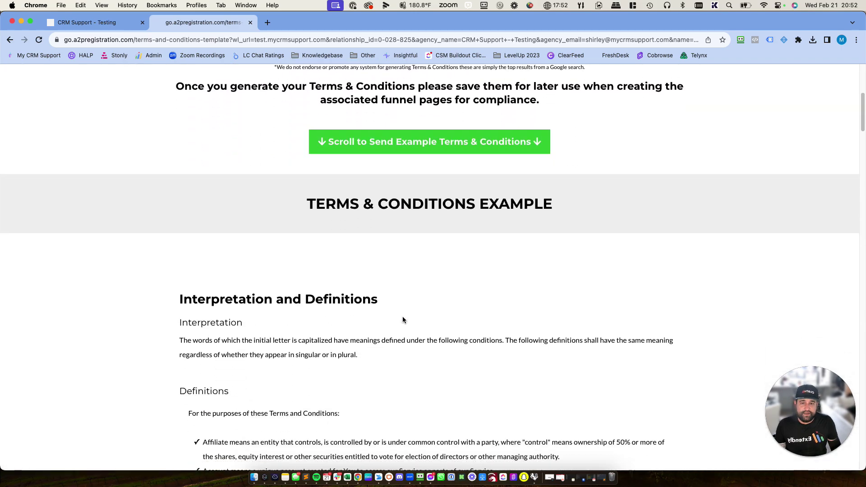
scroll(403, 318, down, 15)
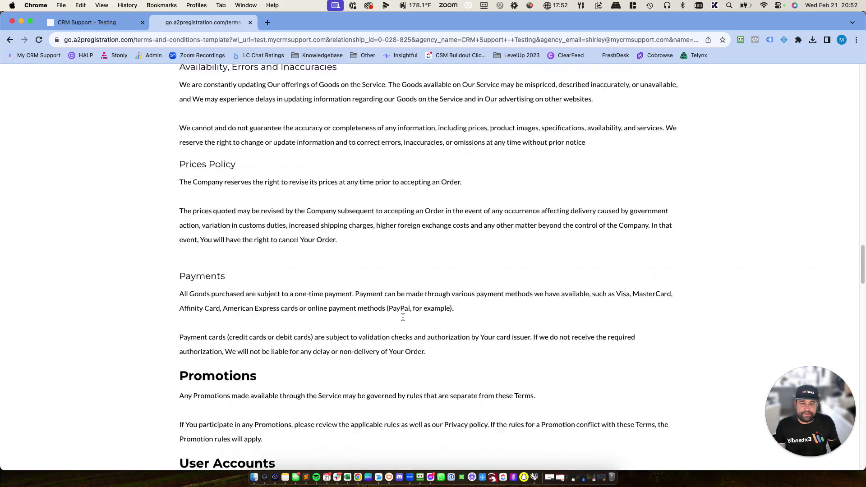
scroll(403, 319, down, 15)
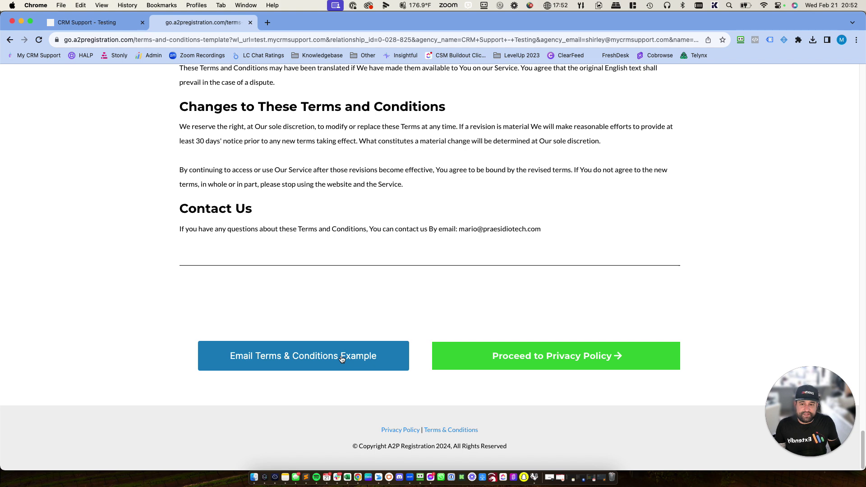
click(475, 356)
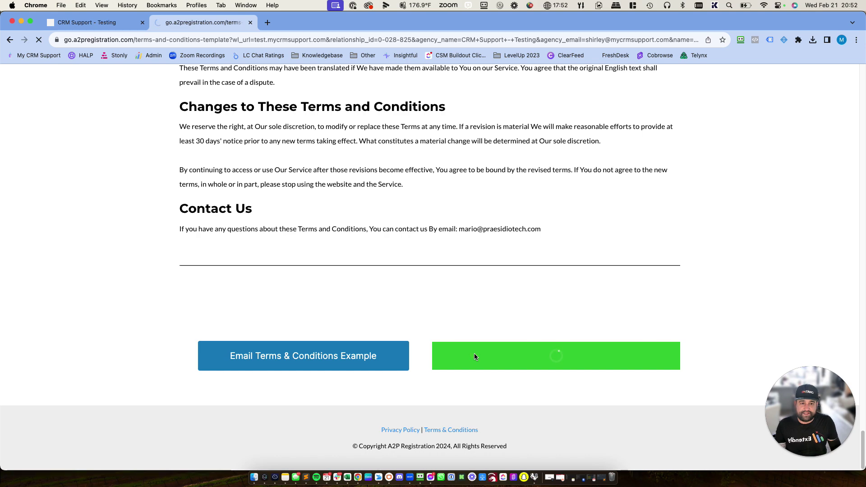
- Email the Privacy Policy example, then proceed to creating the opt-in landing page
scroll(475, 354, down, 12)
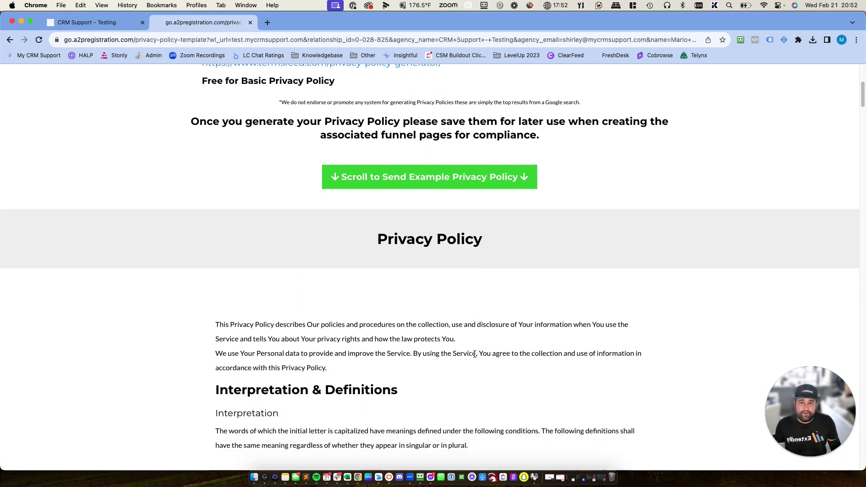
scroll(475, 356, down, 20)
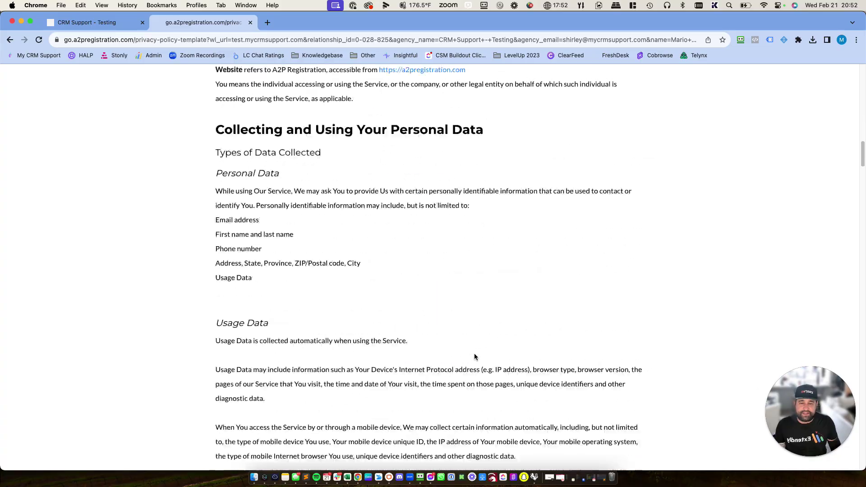
scroll(474, 357, down, 20)
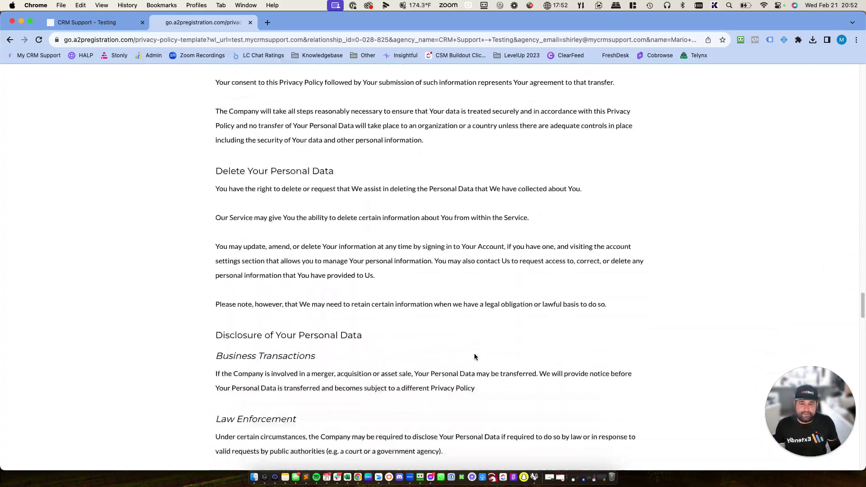
scroll(427, 374, down, 10)
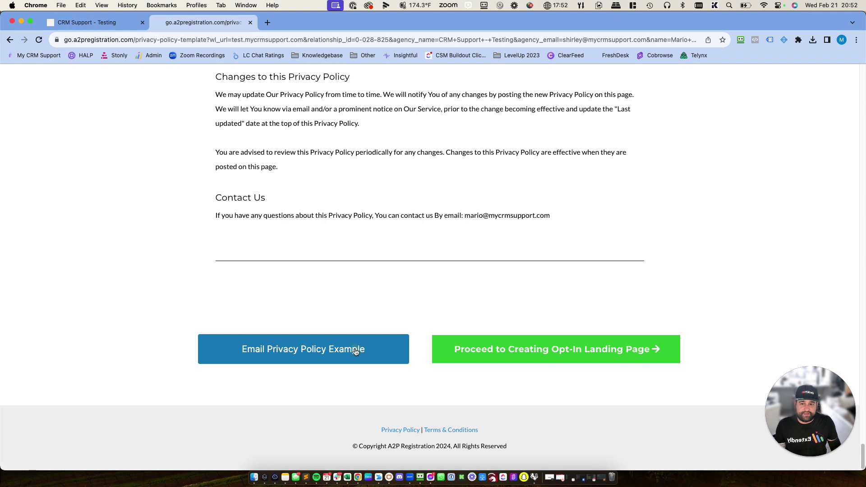
click(353, 348)
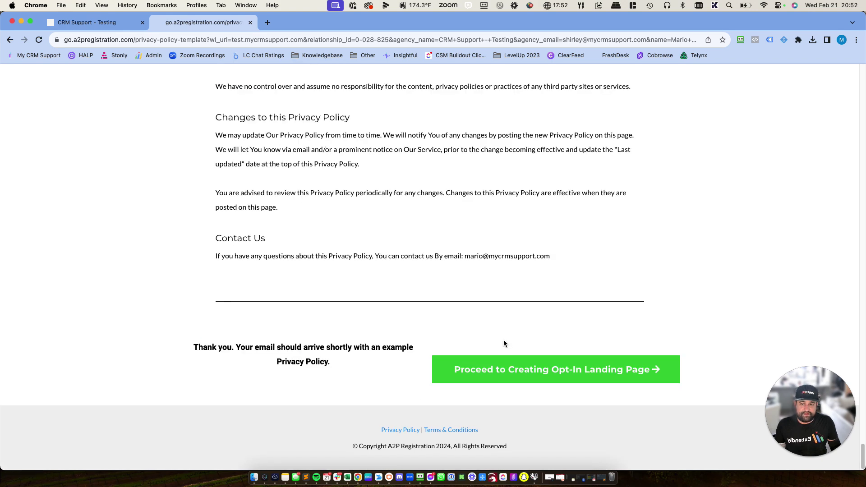
click(516, 371)
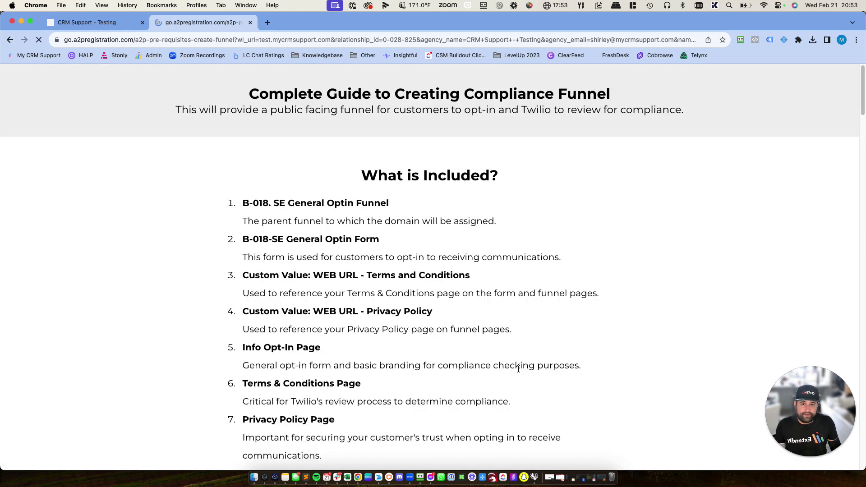
- Read guide sections 4–6 down to 6.2 Populate Privacy Policy, then continue to adding a sub-domain
scroll(505, 361, down, 3)
scroll(505, 360, down, 4)
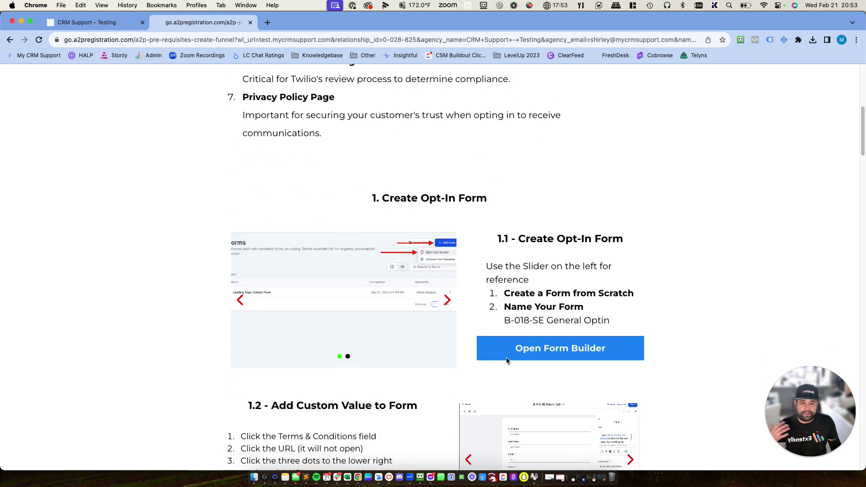
scroll(505, 361, down, 3)
scroll(507, 361, down, 3)
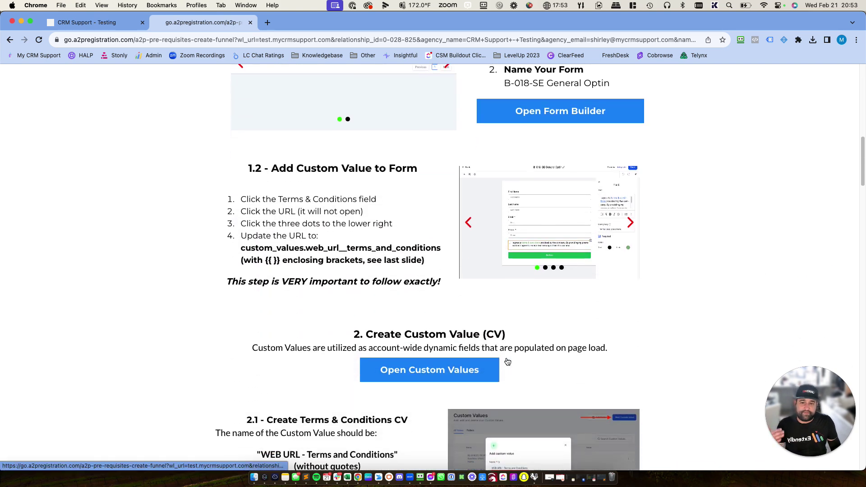
scroll(506, 359, down, 3)
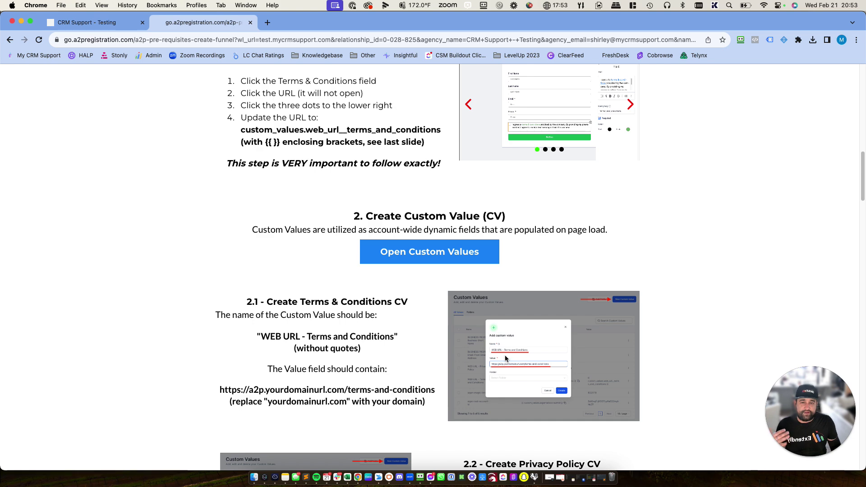
scroll(504, 357, down, 4)
scroll(504, 358, down, 3)
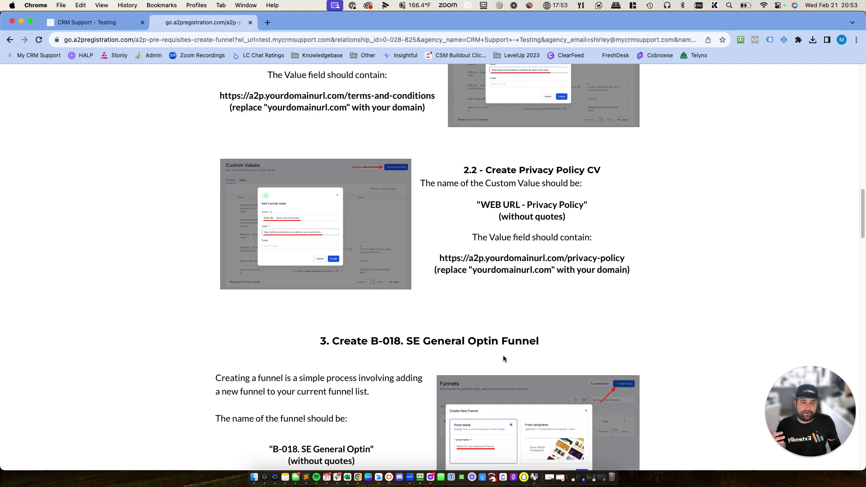
scroll(504, 359, down, 4)
scroll(503, 356, down, 3)
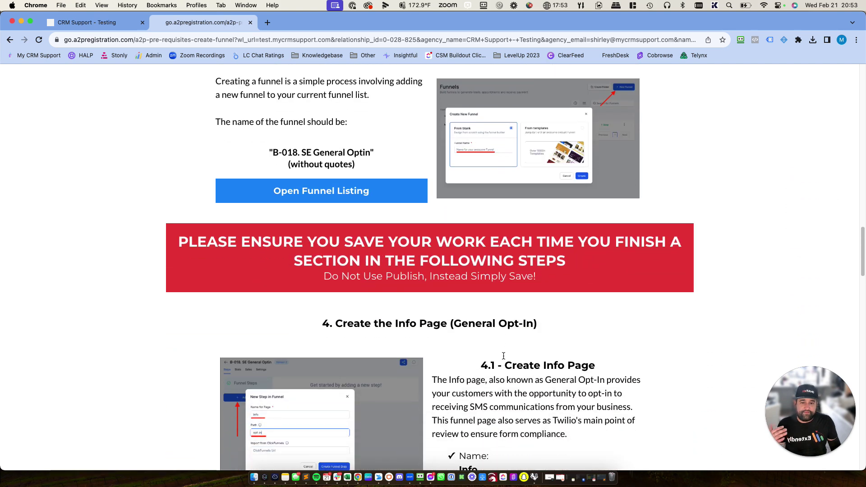
scroll(503, 355, down, 2)
scroll(503, 356, down, 4)
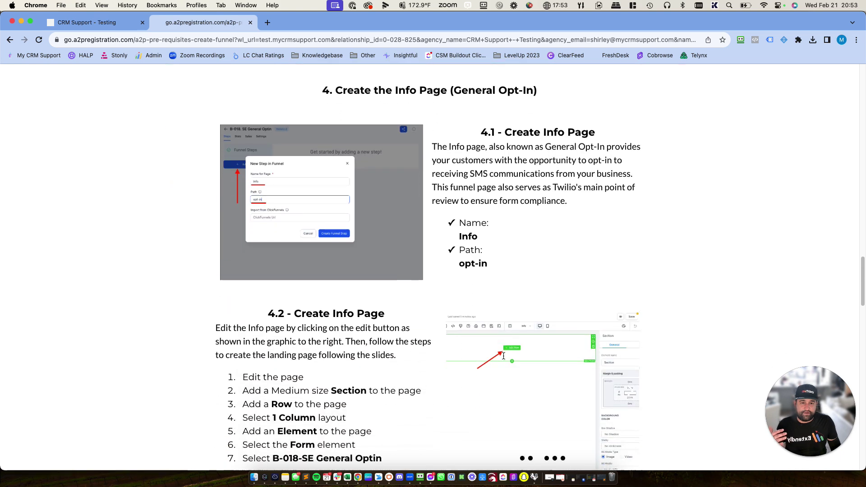
scroll(503, 356, down, 4)
scroll(503, 356, down, 10)
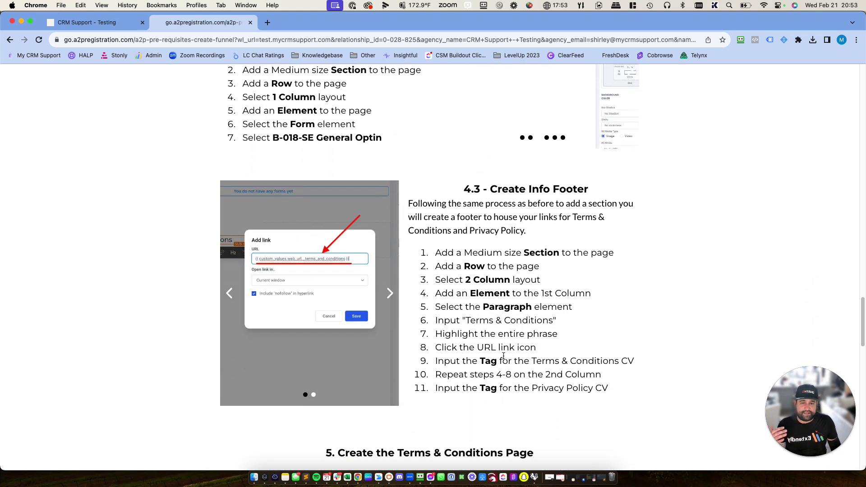
scroll(503, 357, down, 9)
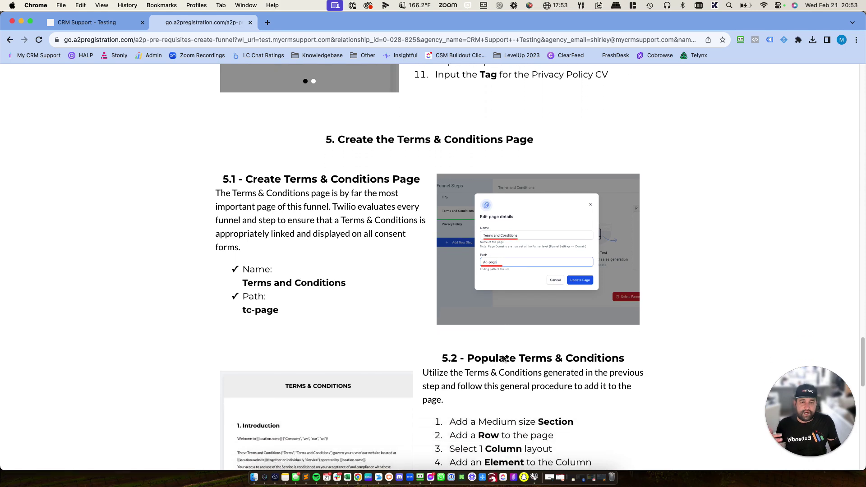
scroll(503, 359, down, 8)
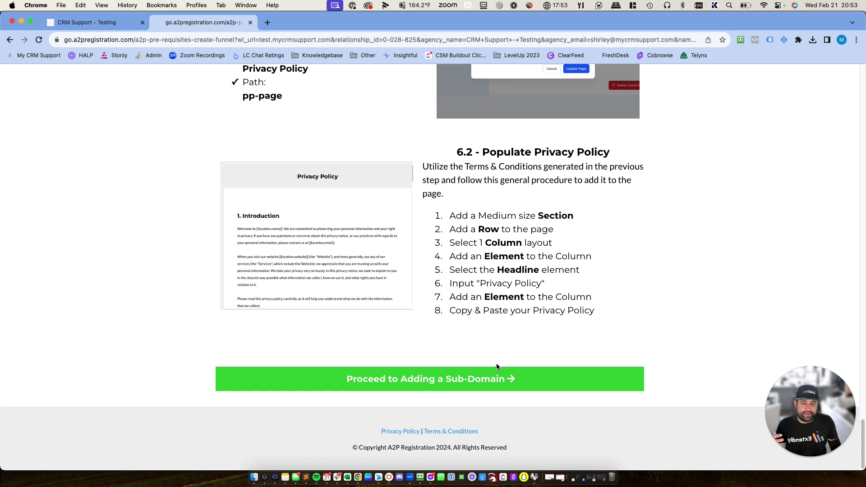
click(470, 379)
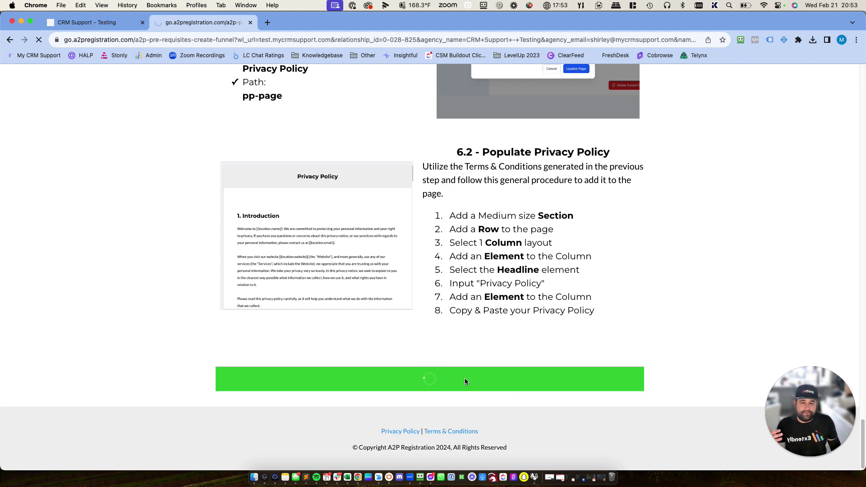
- Enter a2p.mycrmsupport.com in the 'Save Your Domain Here!' field and submit it
scroll(461, 378, down, 5)
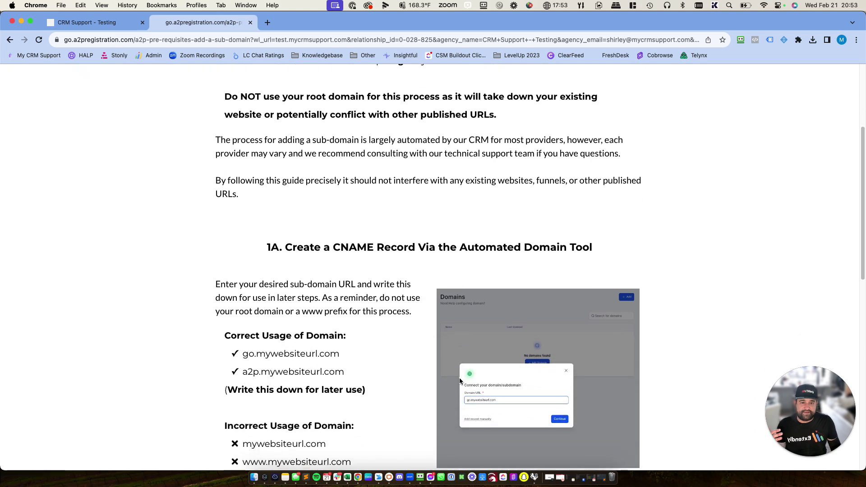
scroll(460, 381, down, 5)
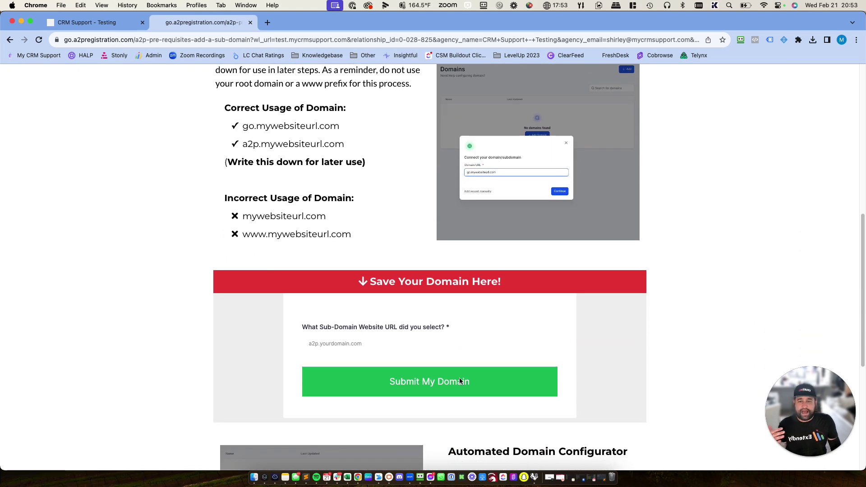
scroll(458, 377, down, 2)
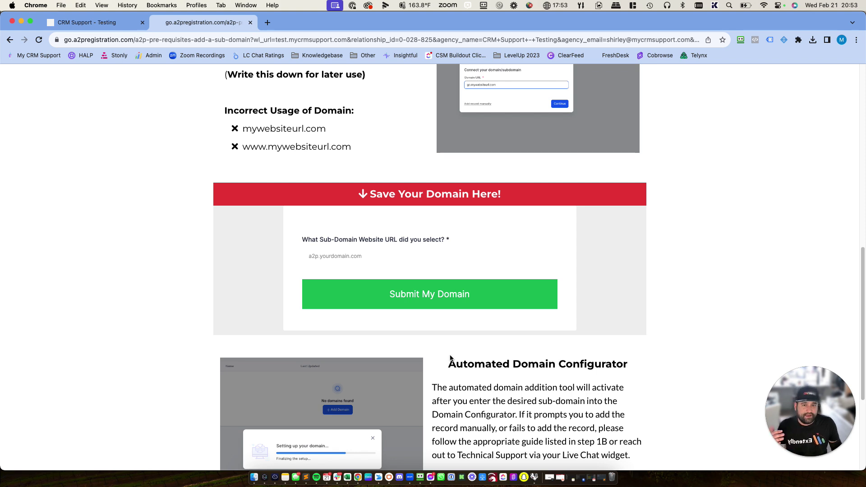
click(373, 262)
text(a2p)
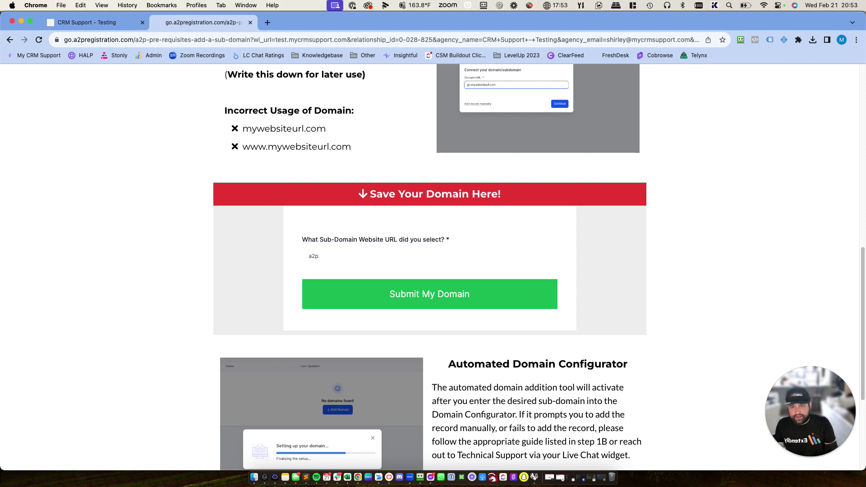
text(.mycrmsupport.com)
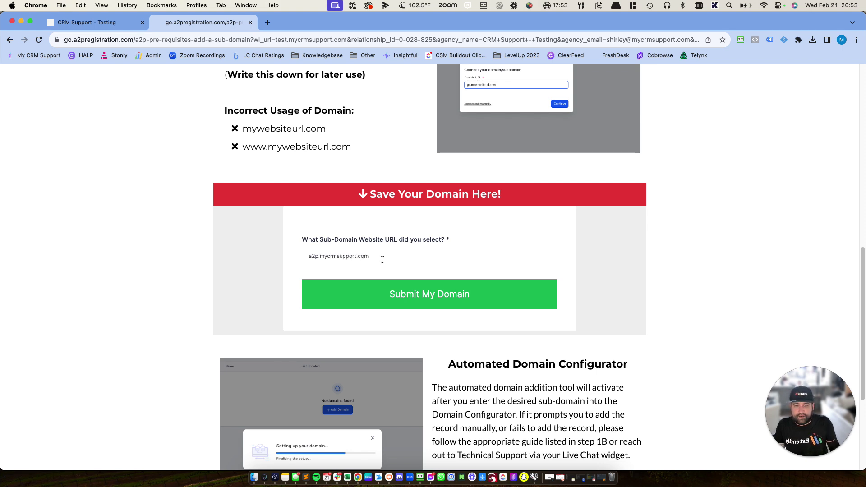
click(425, 294)
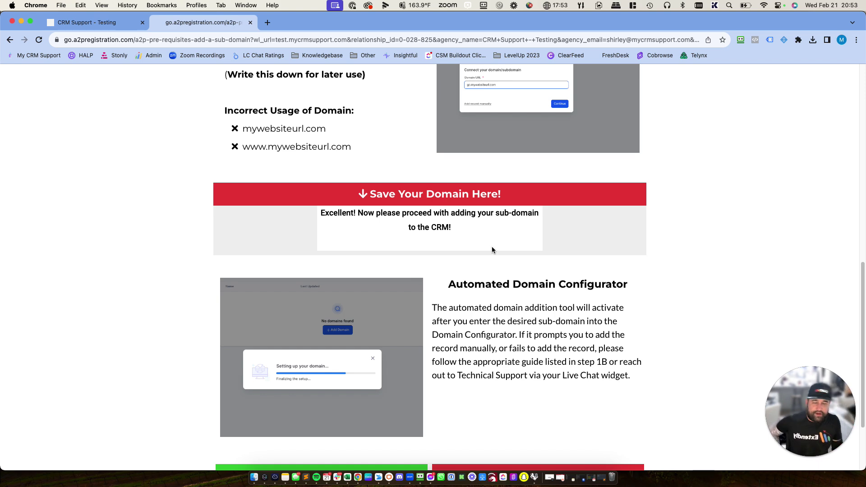
scroll(493, 253, down, 3)
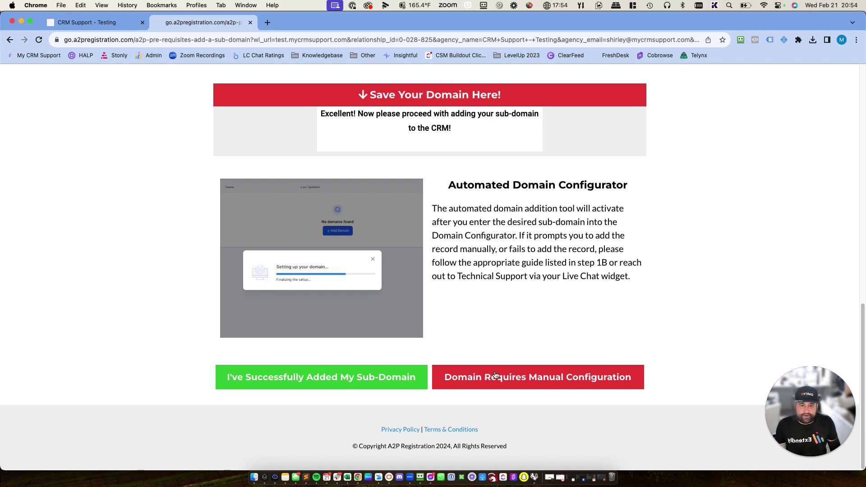
- Show the manual CNAME configuration instructions, then open and dismiss the assistance and call-scheduling popup
click(522, 380)
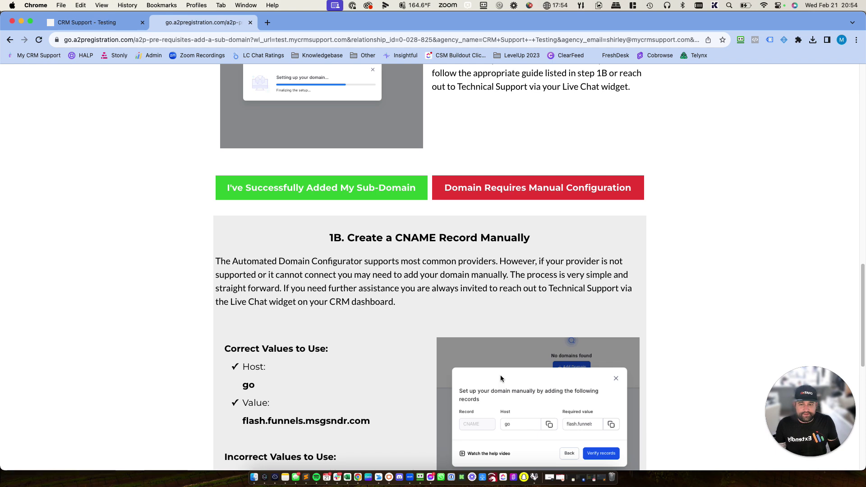
scroll(501, 379, down, 4)
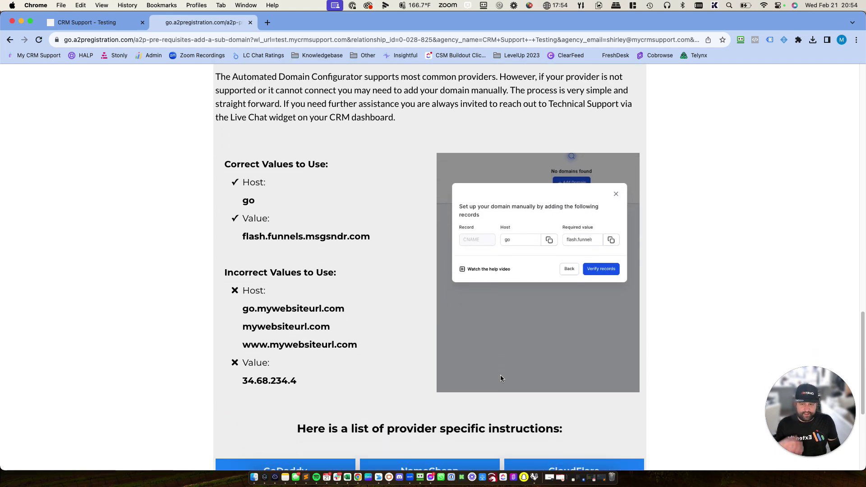
scroll(499, 377, down, 3)
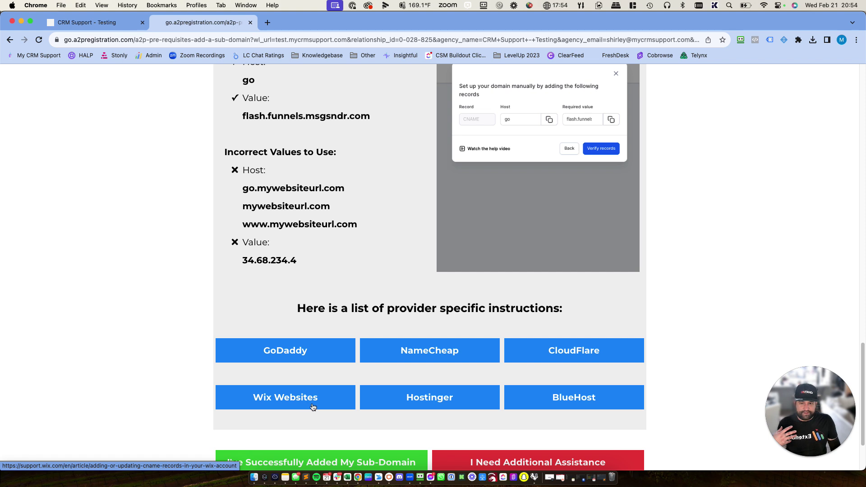
scroll(394, 357, down, 4)
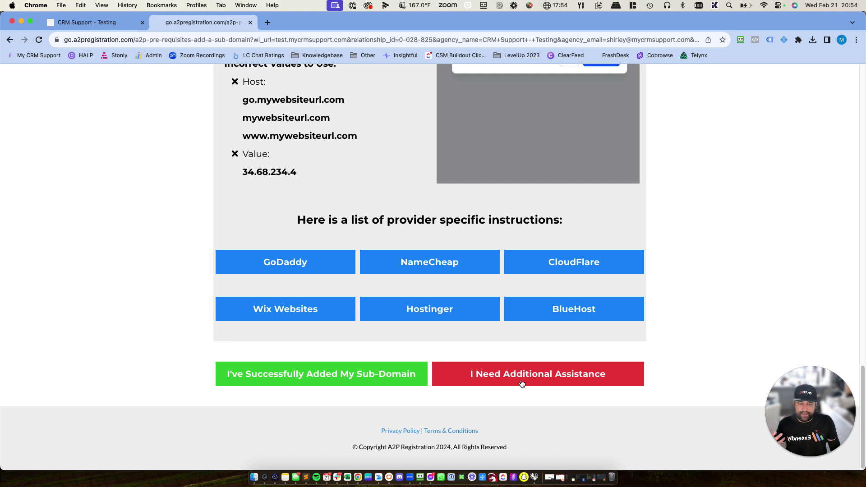
click(522, 383)
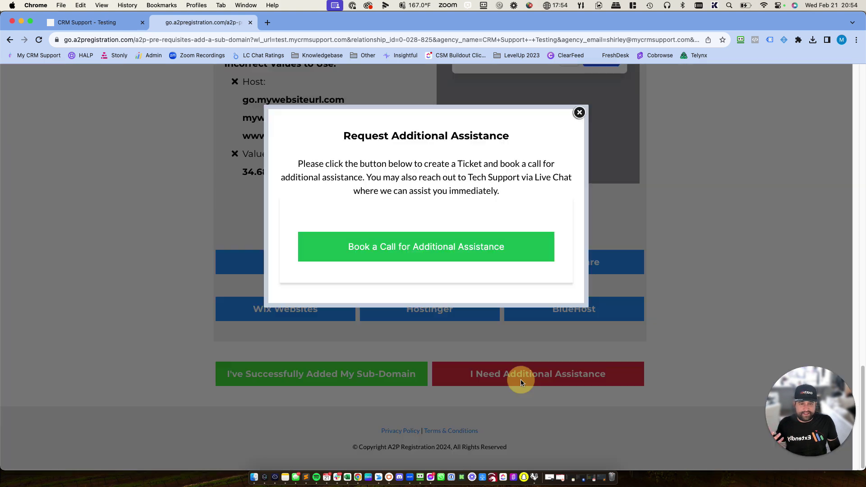
click(419, 247)
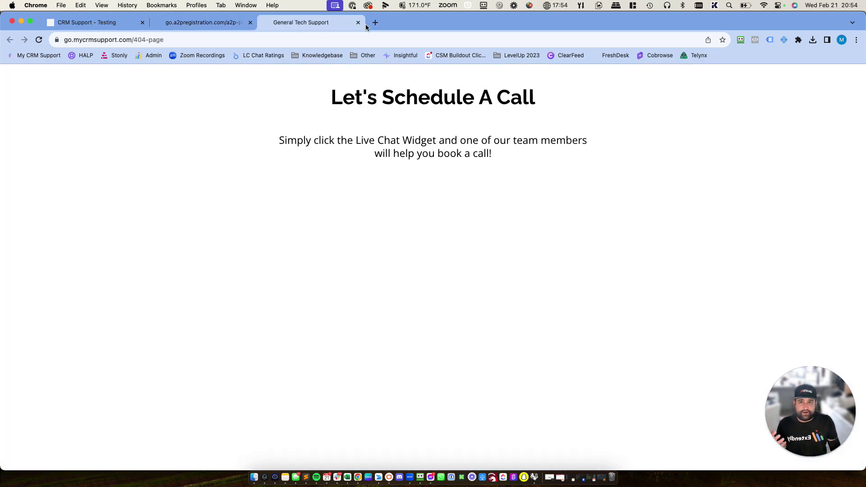
click(358, 22)
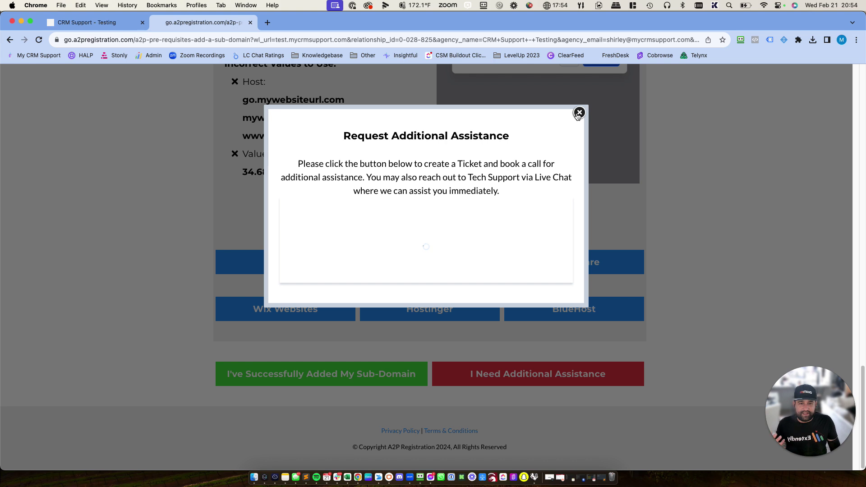
click(578, 113)
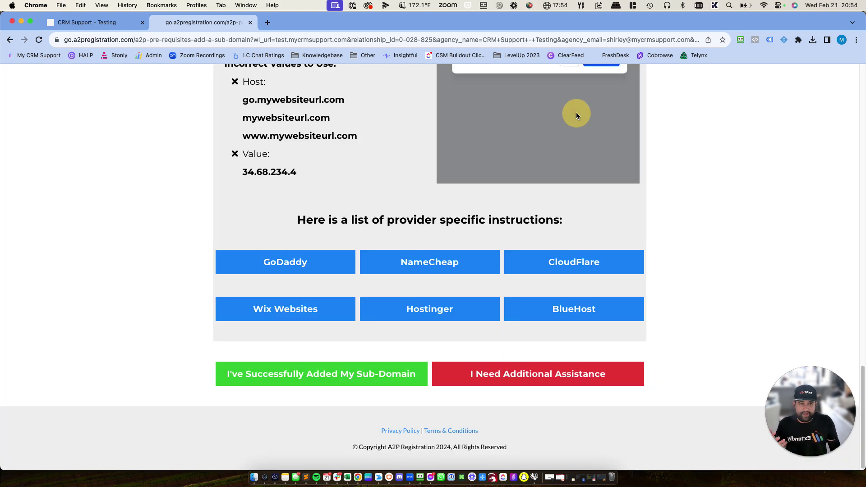
- Confirm the sub-domain is added and linked to the funnel, then continue to phone-number purchasing
click(335, 384)
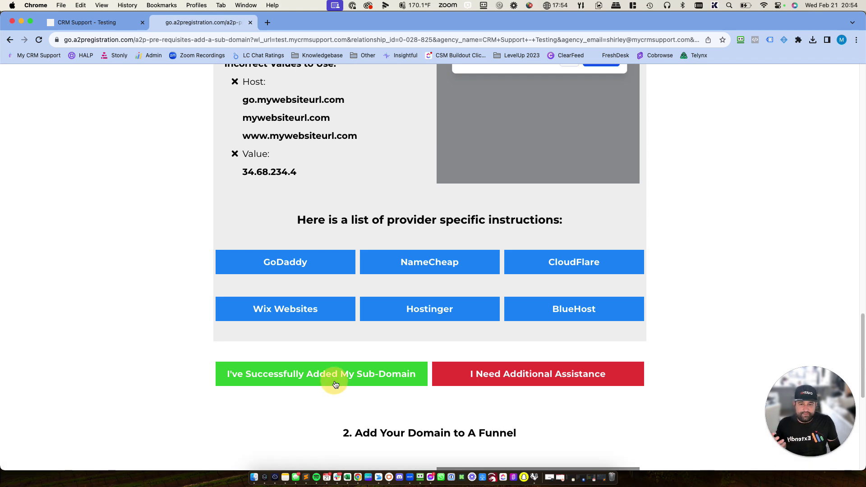
scroll(336, 383, down, 5)
scroll(338, 381, down, 3)
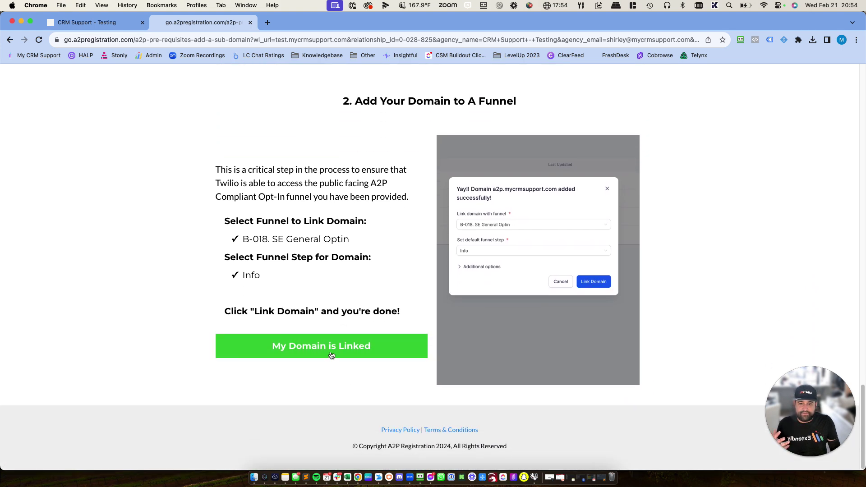
click(331, 356)
scroll(387, 399, down, 3)
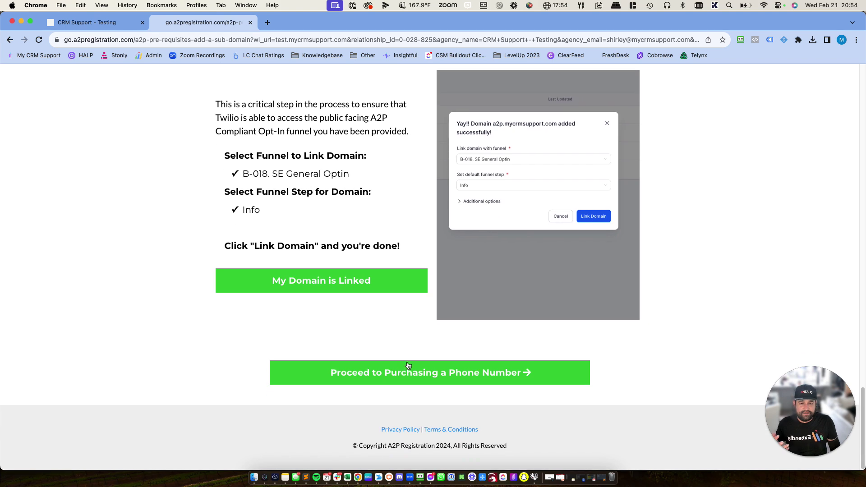
click(408, 365)
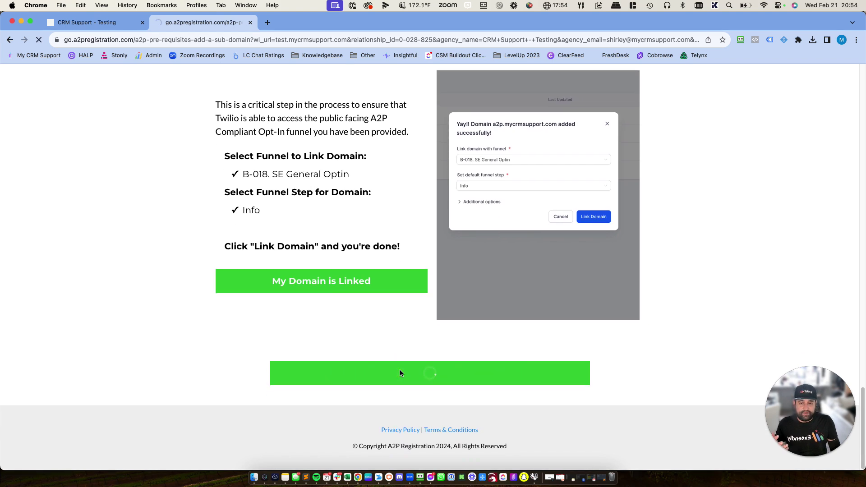
- Report that Trust Center is not visible, then dismiss the assistance request
scroll(396, 373, down, 5)
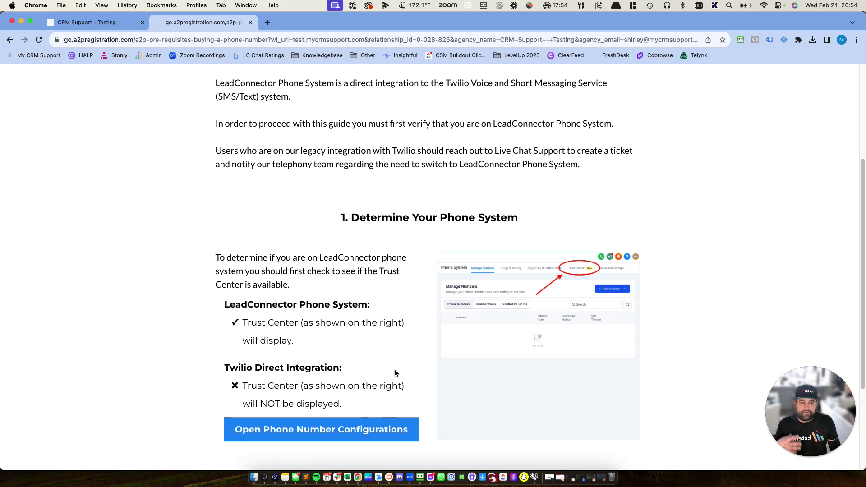
scroll(395, 373, down, 5)
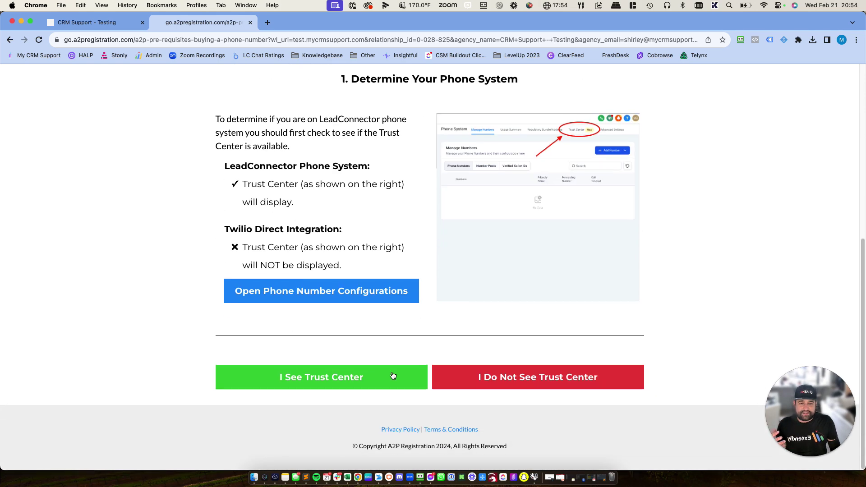
click(582, 379)
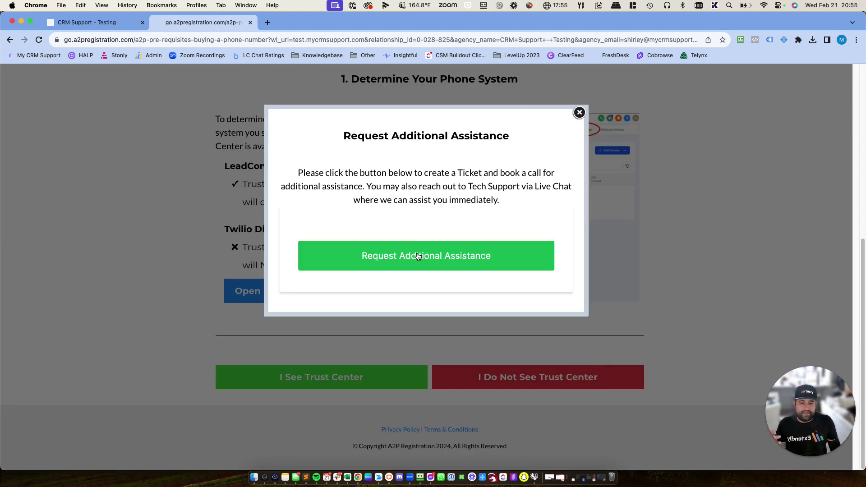
click(579, 113)
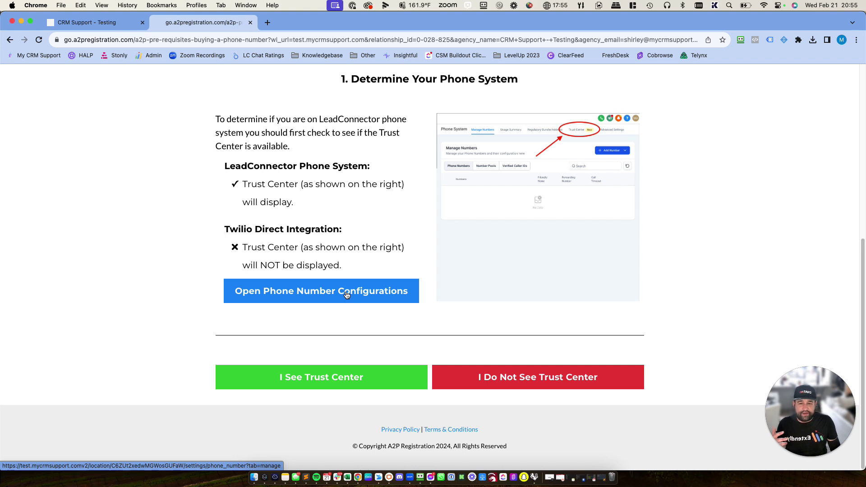
- Confirm 'I See Trust Center' and reveal the purchase steps down to the survey link
scroll(346, 294, up, 1)
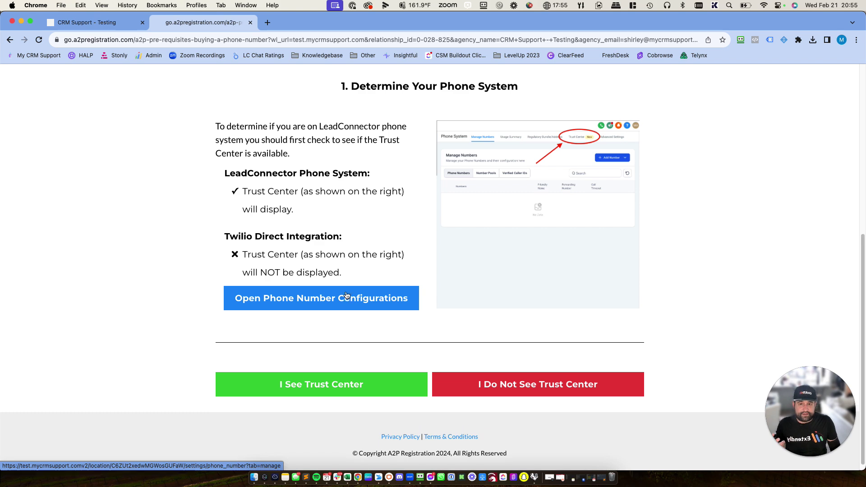
click(341, 395)
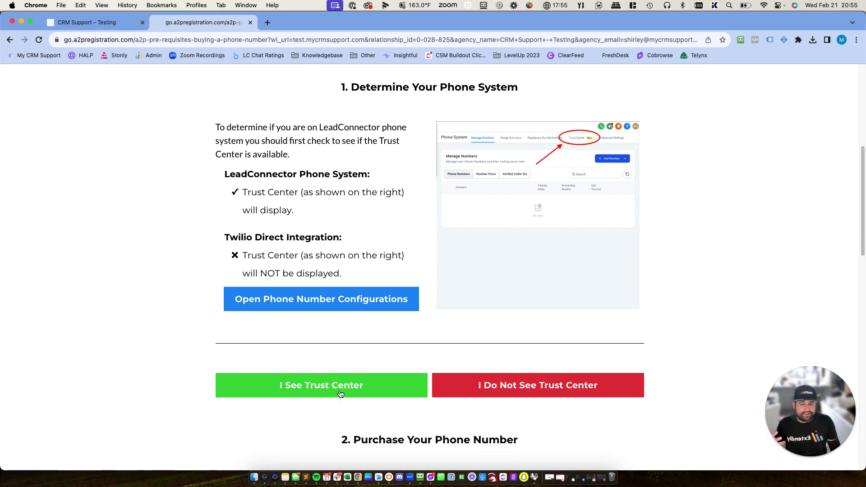
scroll(347, 392, down, 8)
scroll(348, 391, down, 10)
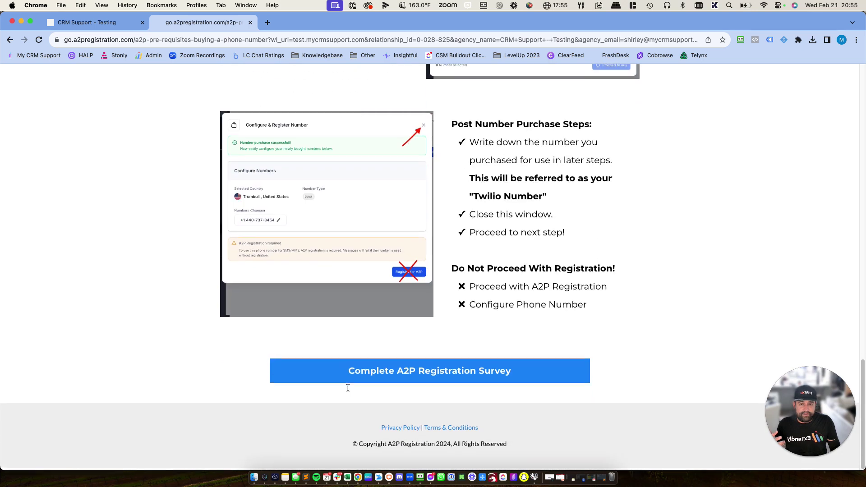
- Start the registration survey, choose the 'I Had B-018 Installed' path, and proceed to the A2P 10DLC Survey
click(419, 383)
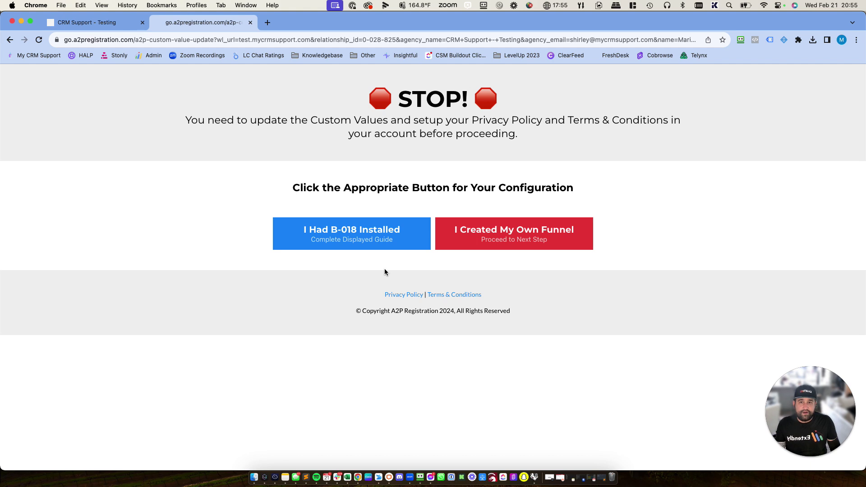
click(380, 241)
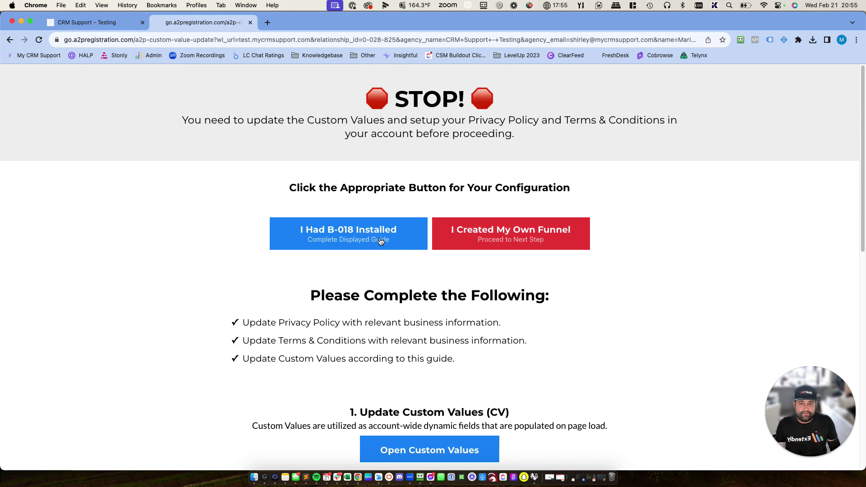
scroll(383, 253, down, 5)
scroll(406, 266, down, 10)
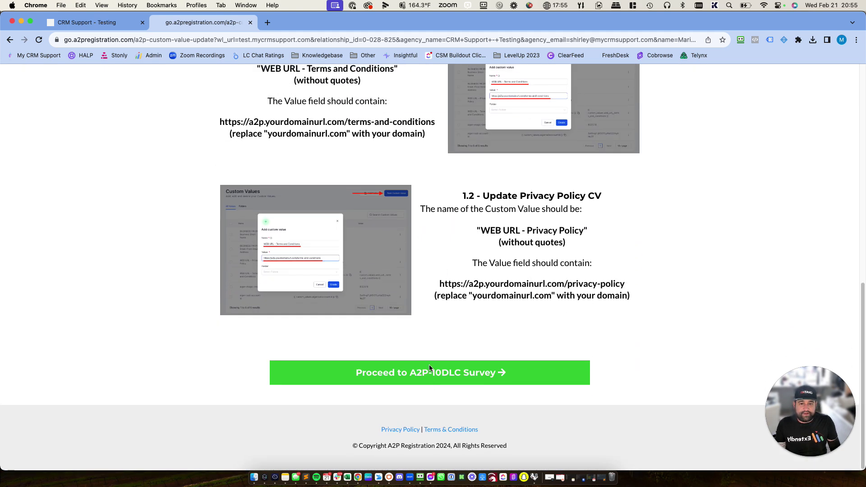
click(428, 369)
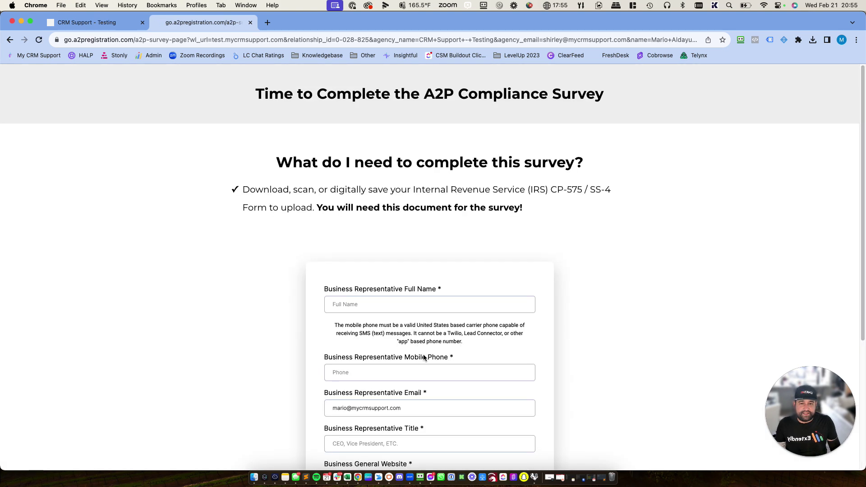
- Enter the representative's full name and the title 'Director of Tech Support'
scroll(423, 354, down, 4)
scroll(312, 223, up, 2)
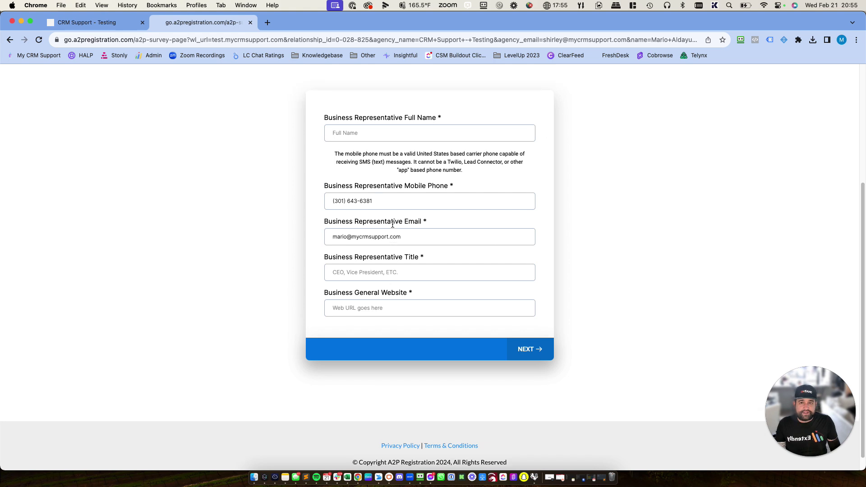
click(370, 190)
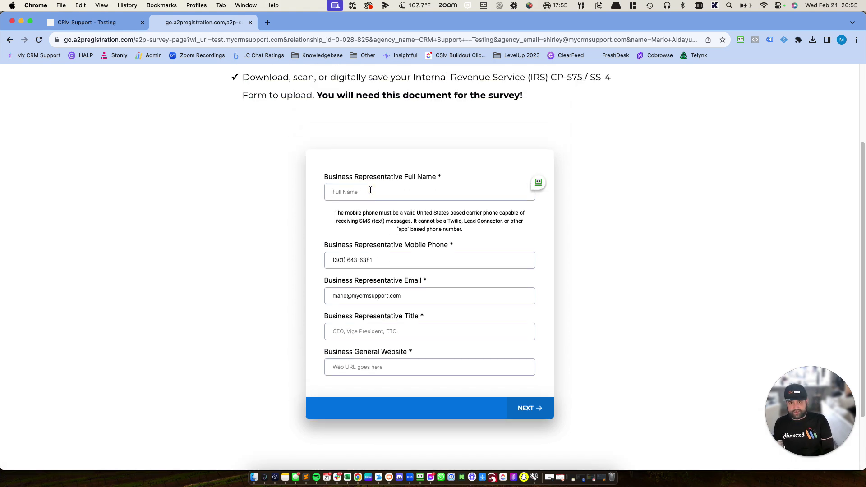
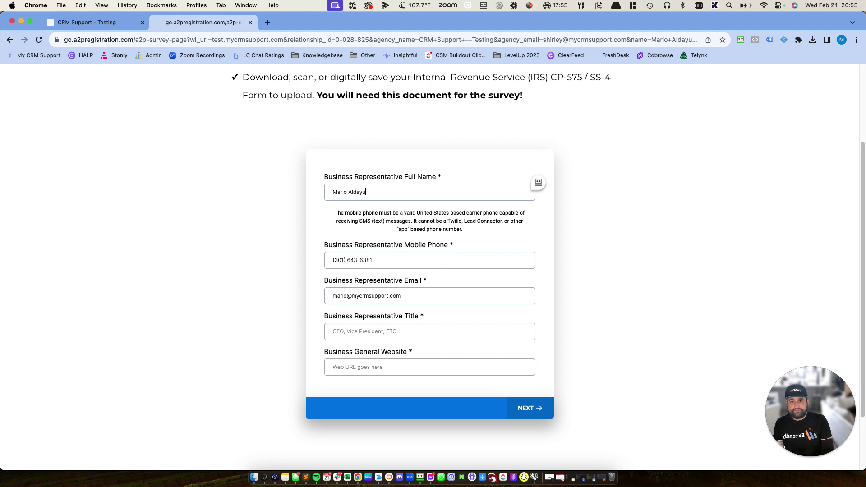
key(Tab)
key(Tab)
key(Tab)
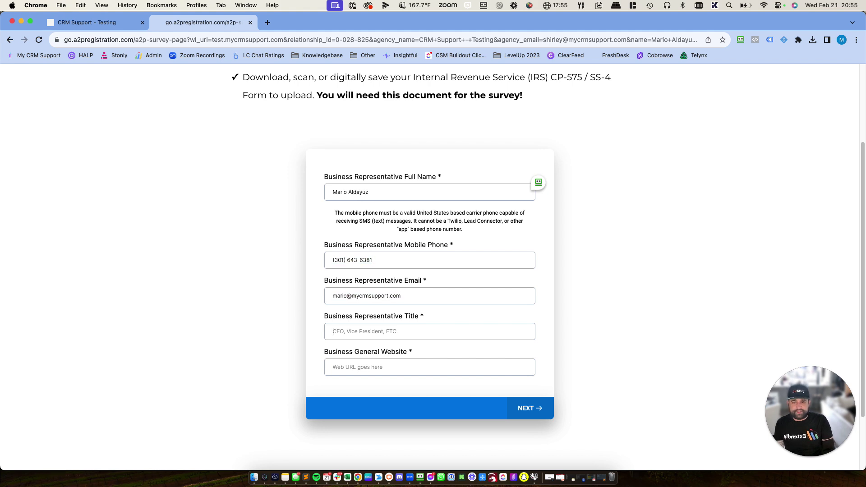
text(Dire)
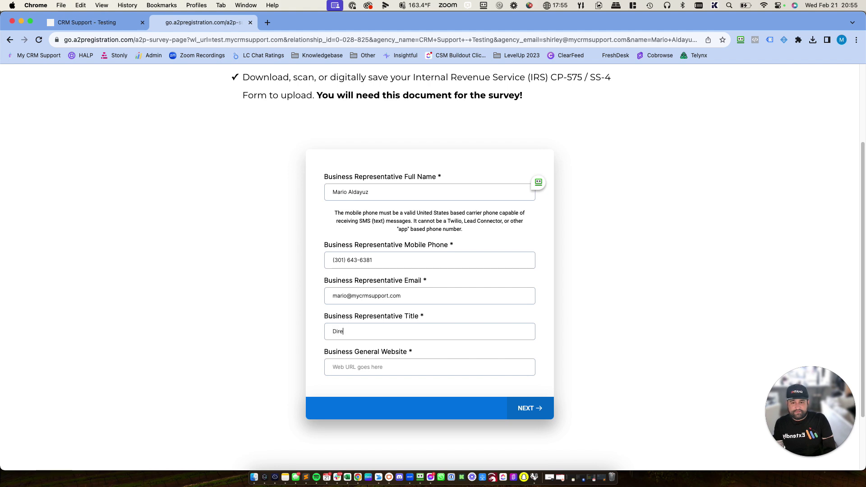
text(ctor of Tech Support)
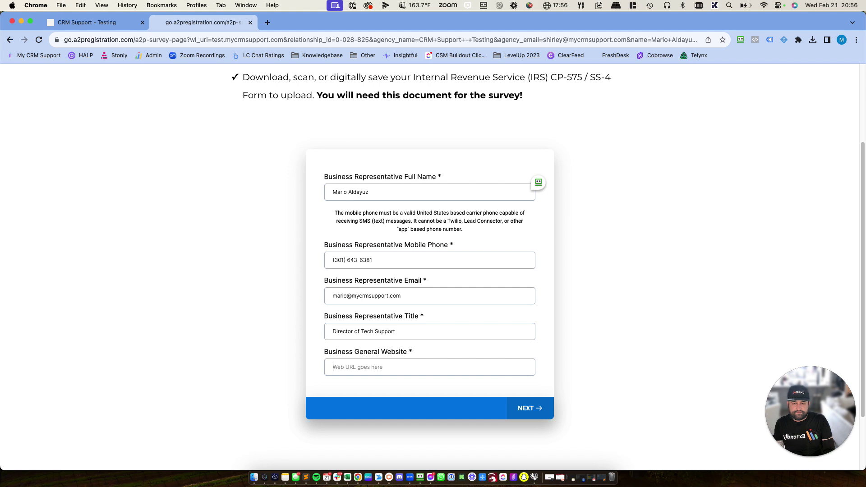
- Set the business website to getextendly.com and advance the survey
key(Tab)
text(mycrmsupport.com)
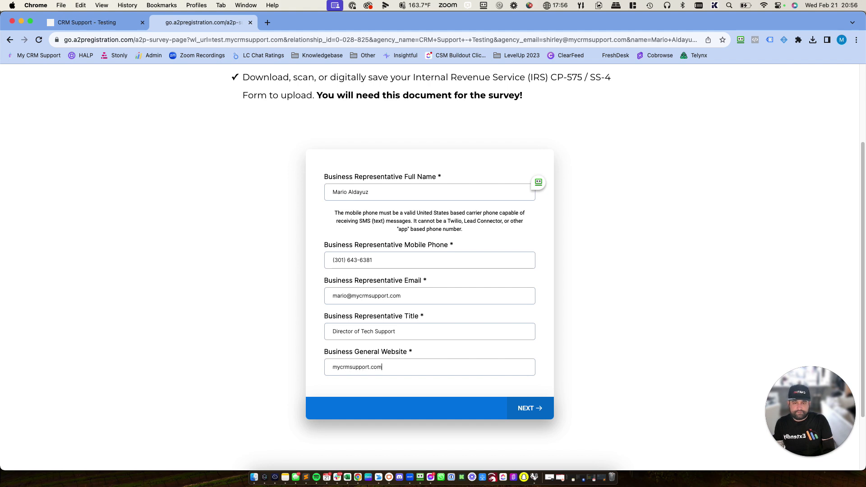
key(super+a)
text(G)
key(BackSpace)
text(getextendly.com)
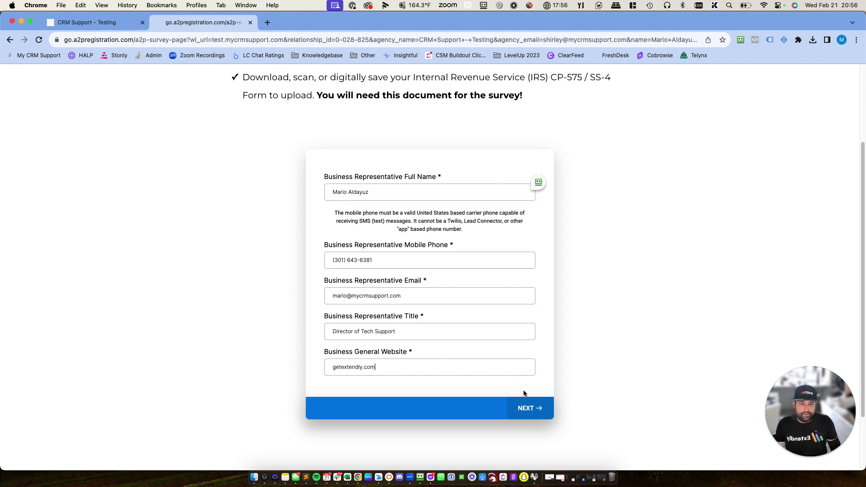
click(525, 407)
- Answer that the business has an EIN, choose Limited Liability Company, and enter the EIN
click(411, 320)
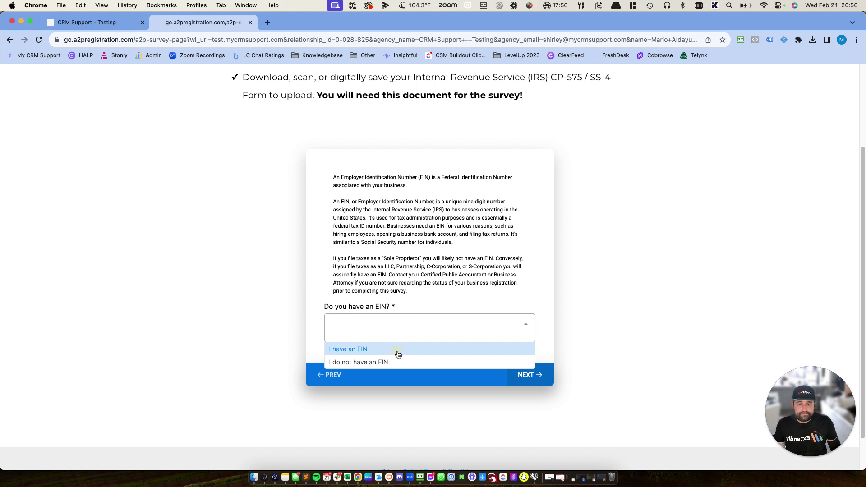
click(396, 350)
click(410, 189)
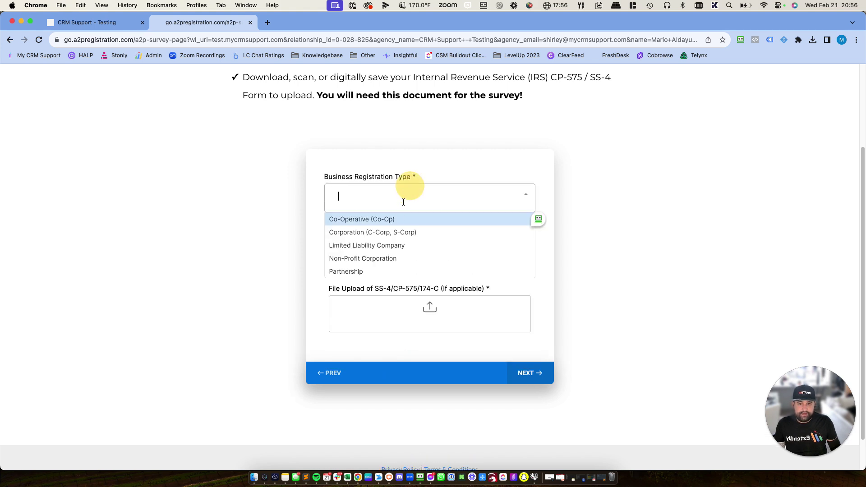
click(396, 245)
click(396, 226)
text(00)
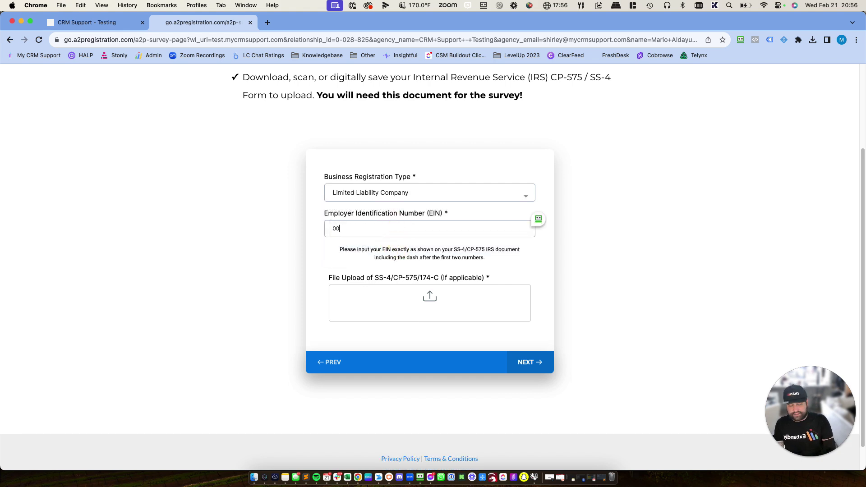
text(0-1234567)
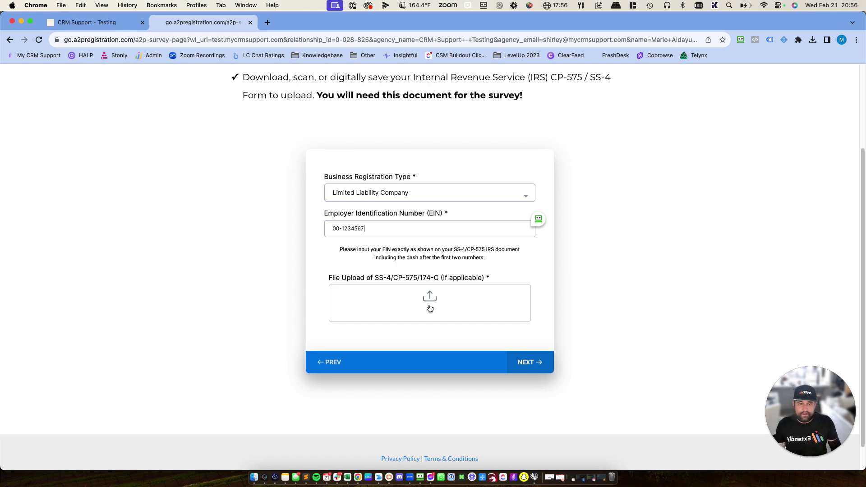
- Attach the most recent screenshot as the IRS document and move on
click(429, 307)
click(436, 307)
click(290, 123)
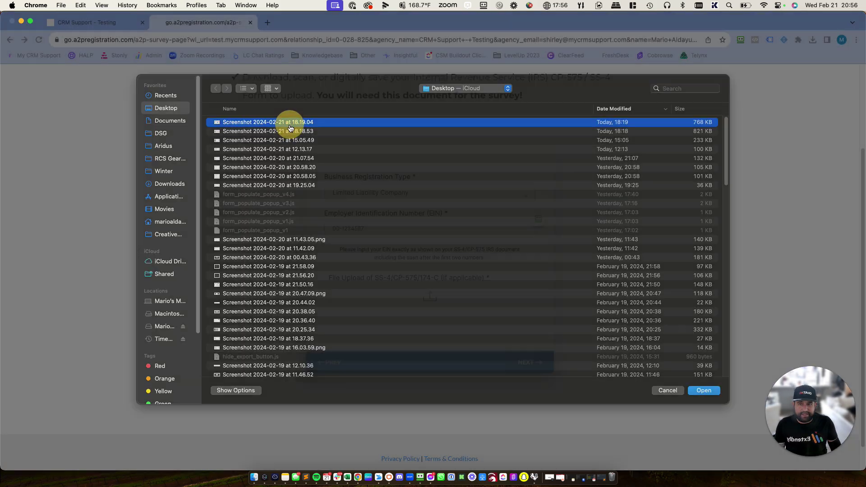
double_click(290, 128)
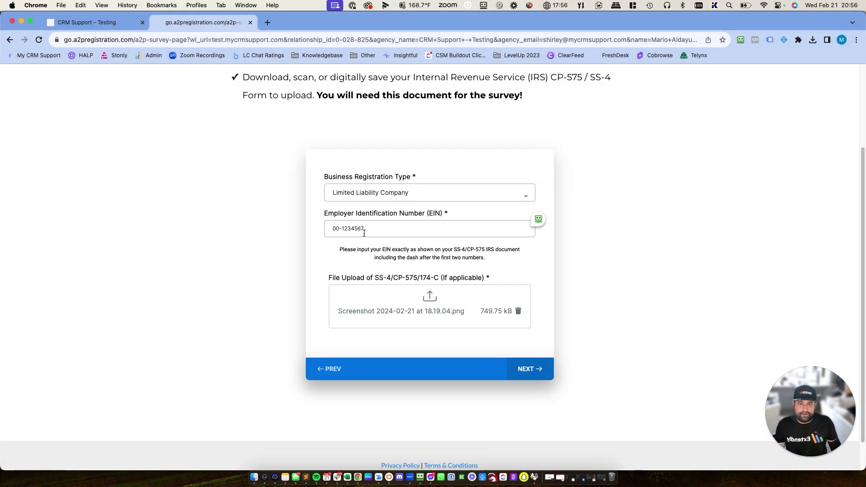
click(531, 369)
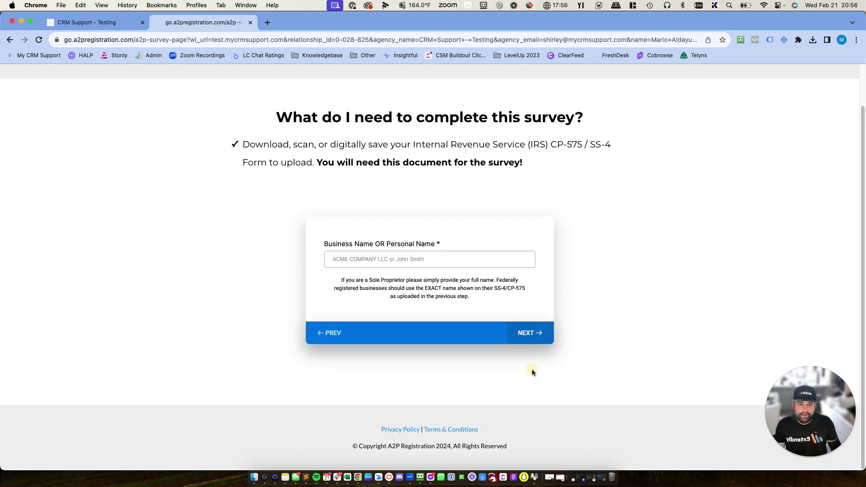
- Set the business name to 'Extendly for HighLevel' and continue
click(365, 257)
text(Extendly)
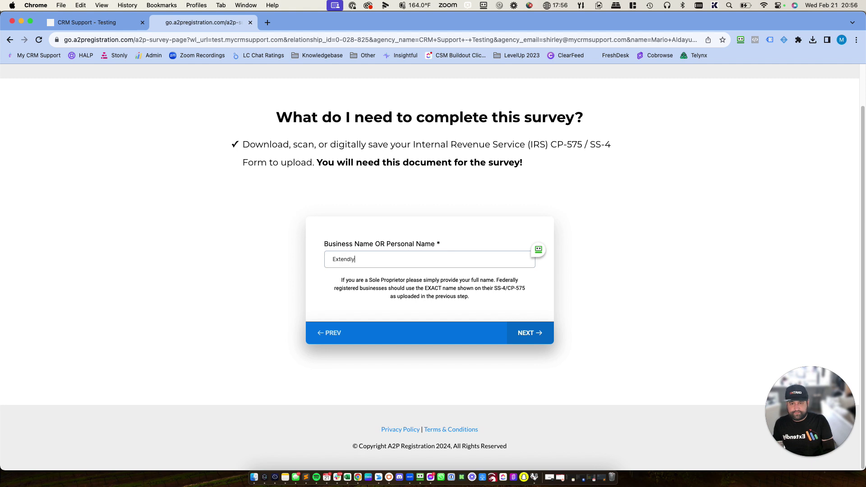
text( for HighLevel)
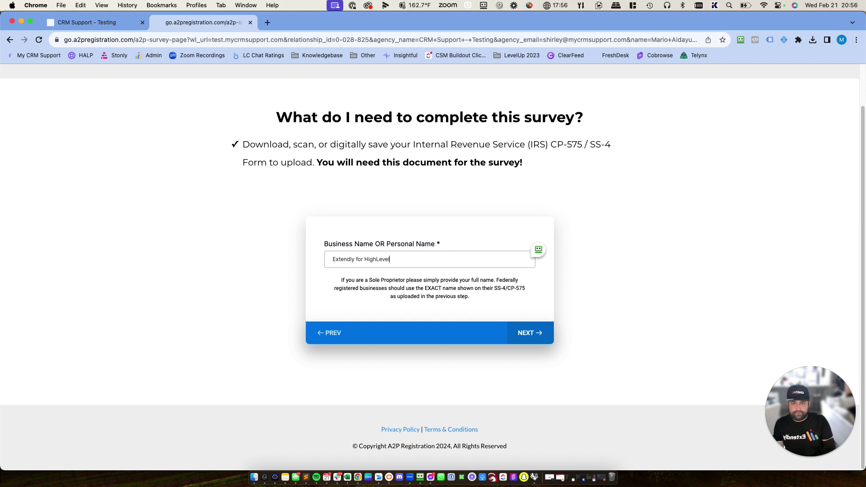
click(531, 336)
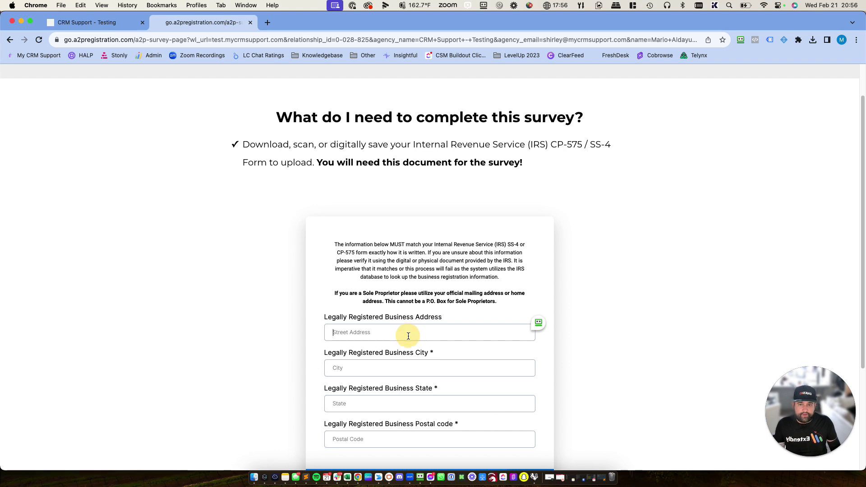
- Fill in the registered street address, city, state and postal code, then continue
scroll(407, 335, down, 3)
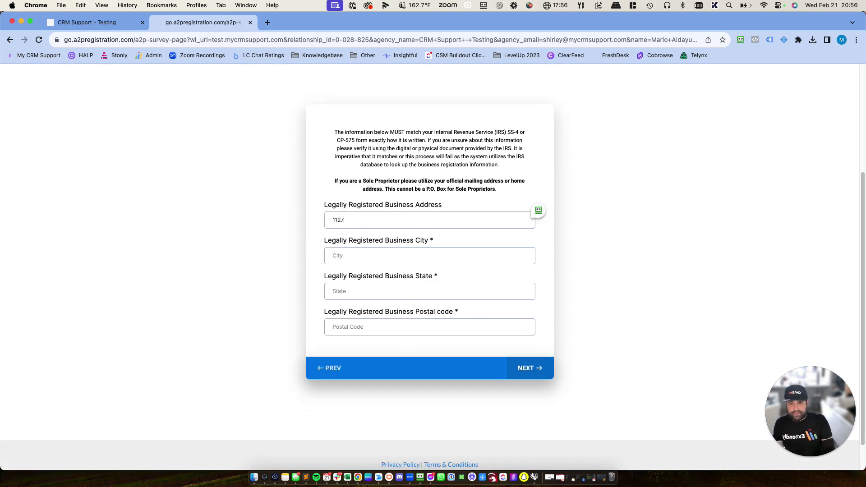
key(Tab)
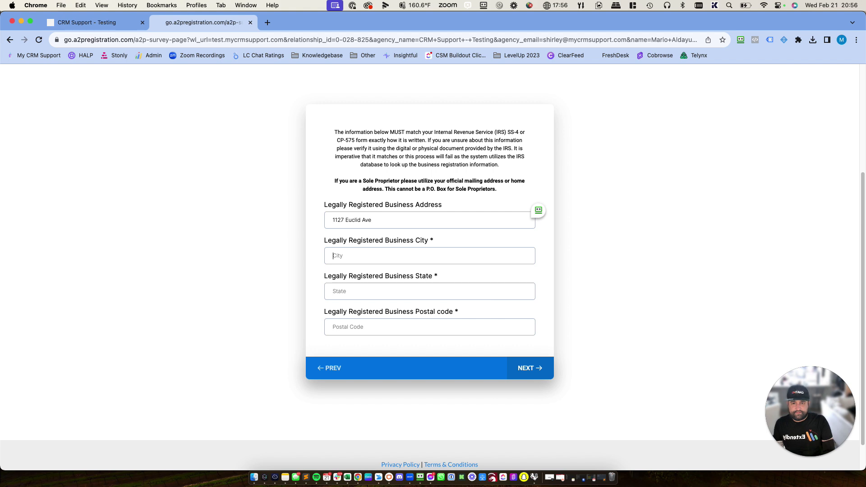
key(Tab)
key(Tab)
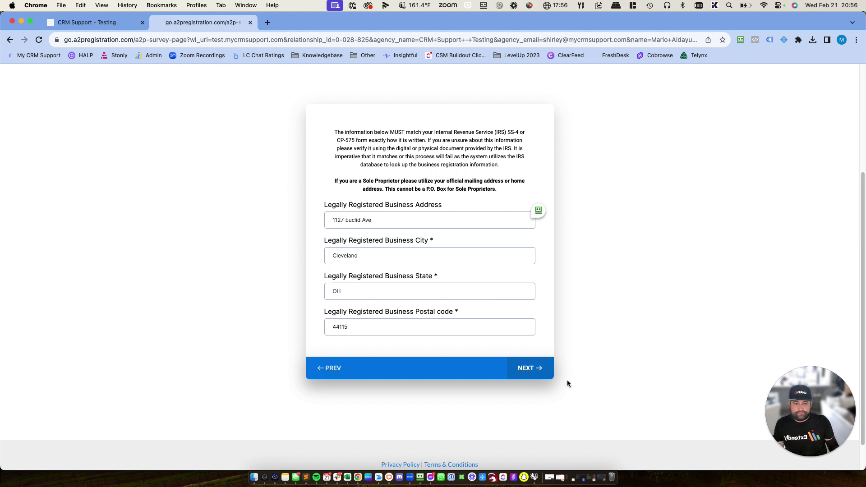
click(532, 379)
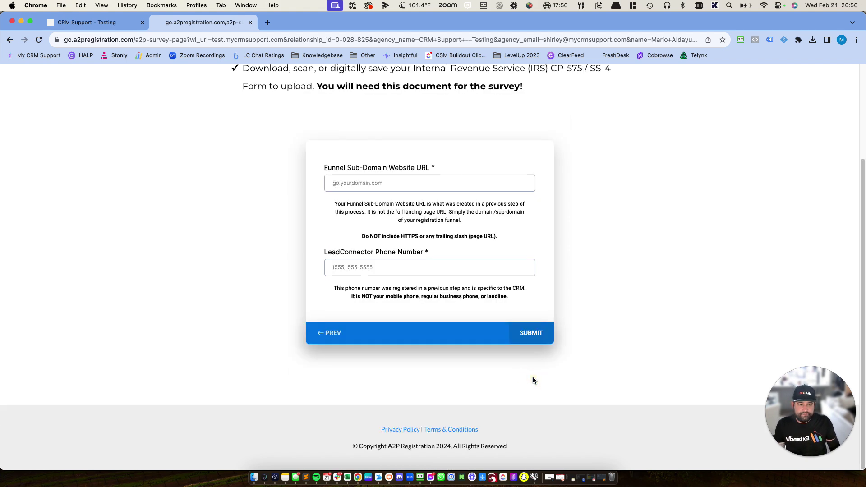
- Enter funnel sub-domain a2p.mycrmsupport.com and the LeadConnector phone number
click(400, 186)
text(a2p)
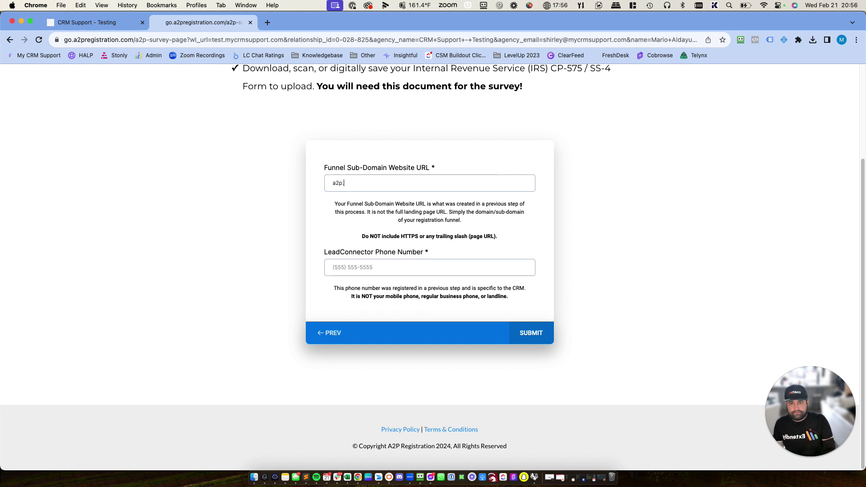
text(.testing)
key(BackSpace)
key(BackSpace)
key(BackSpace)
key(BackSpace)
key(BackSpace)
key(BackSpace)
key(BackSpace)
text(mycrmsupport.com)
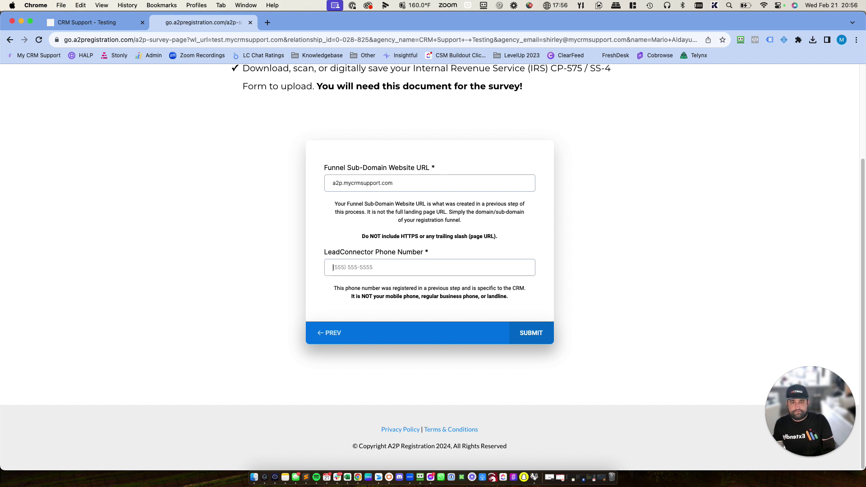
key(Tab)
click(350, 267)
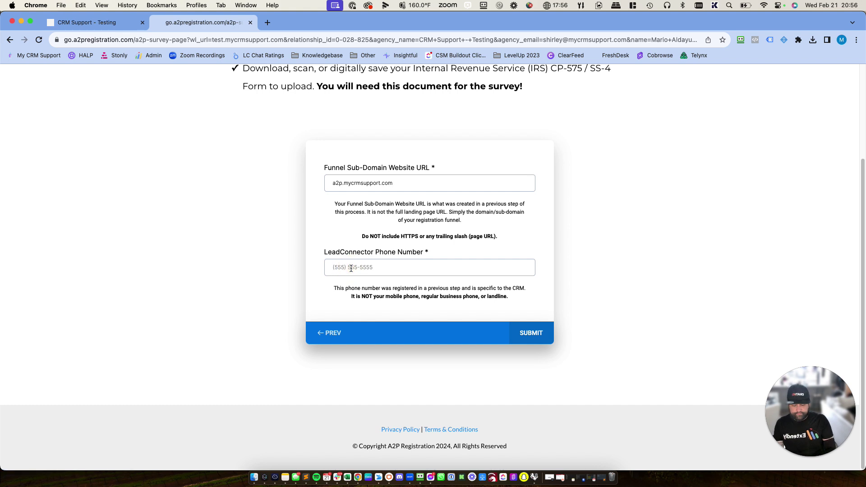
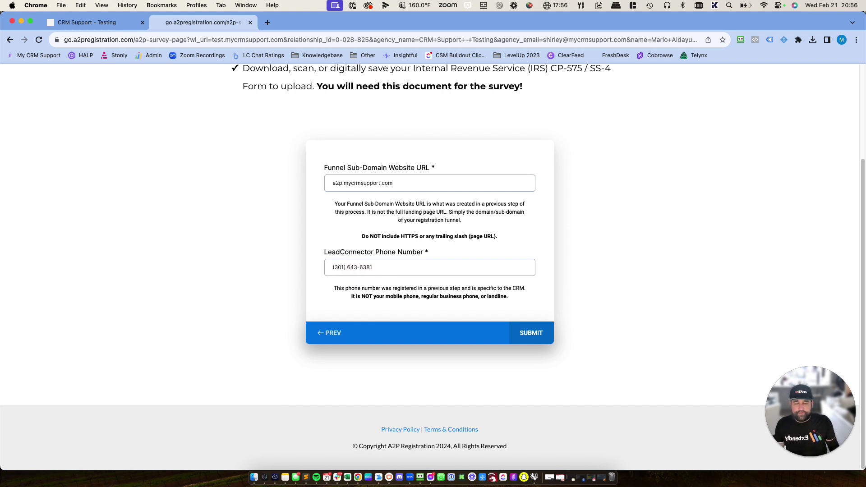
- Submit the survey, then review the nine-page print preview of the results guide and cancel it
click(520, 333)
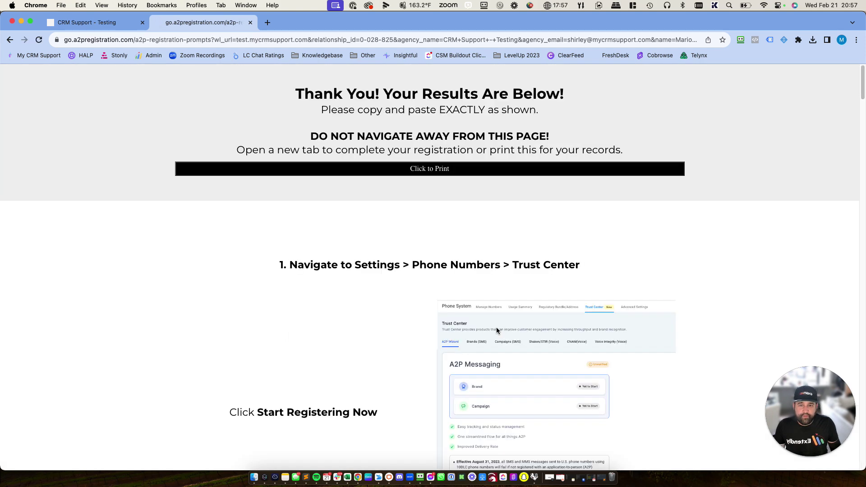
click(434, 174)
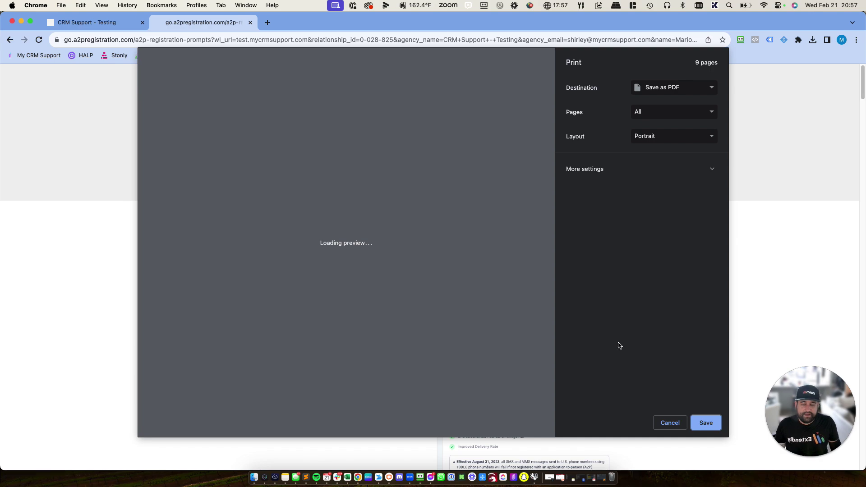
scroll(445, 332, down, 20)
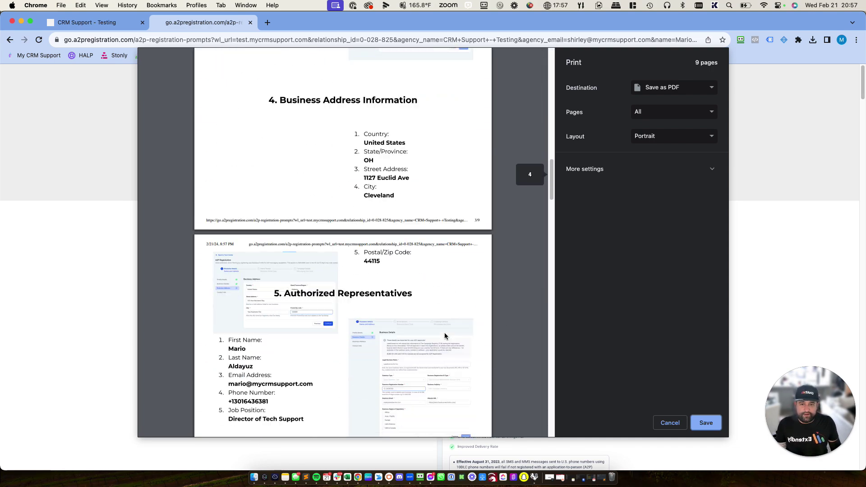
scroll(444, 337, down, 20)
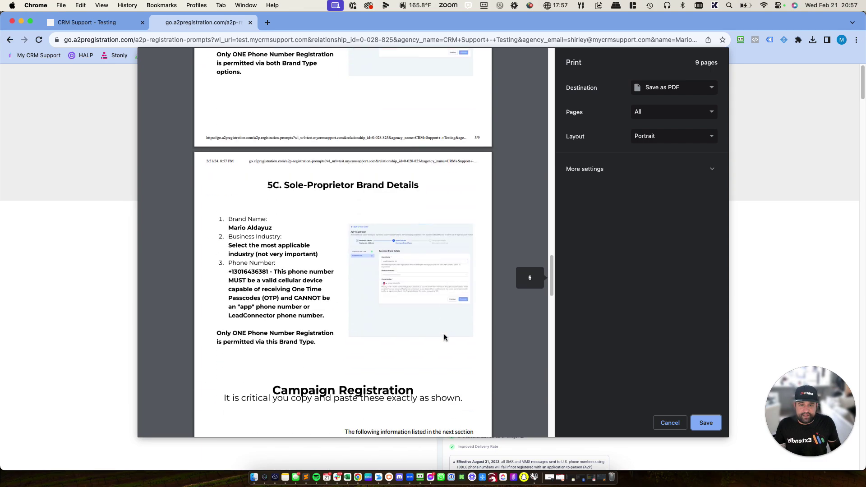
scroll(444, 337, down, 20)
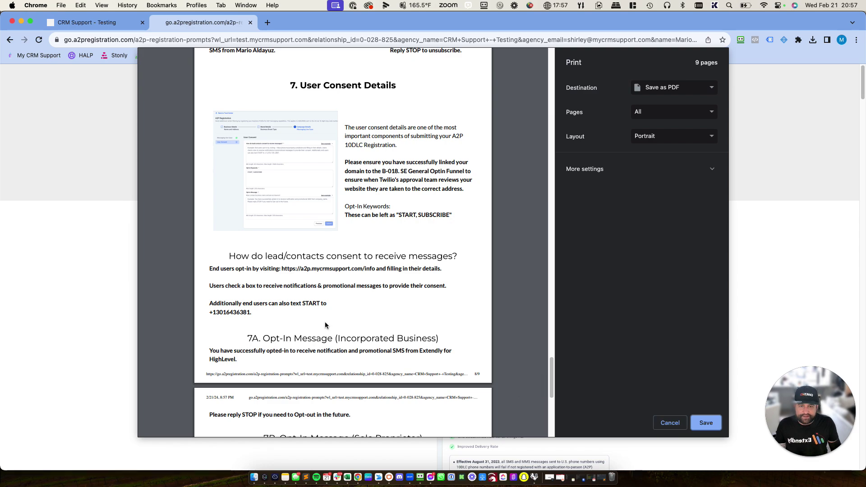
scroll(329, 323, down, 10)
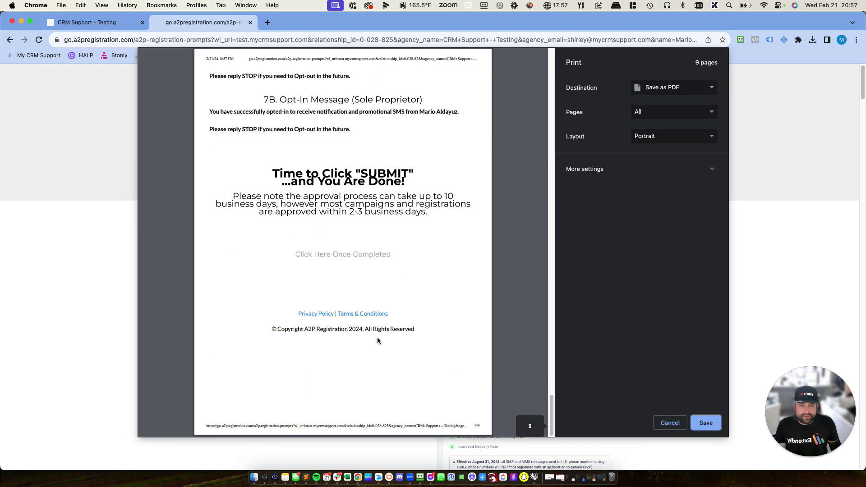
scroll(383, 336, up, 15)
scroll(396, 336, up, 20)
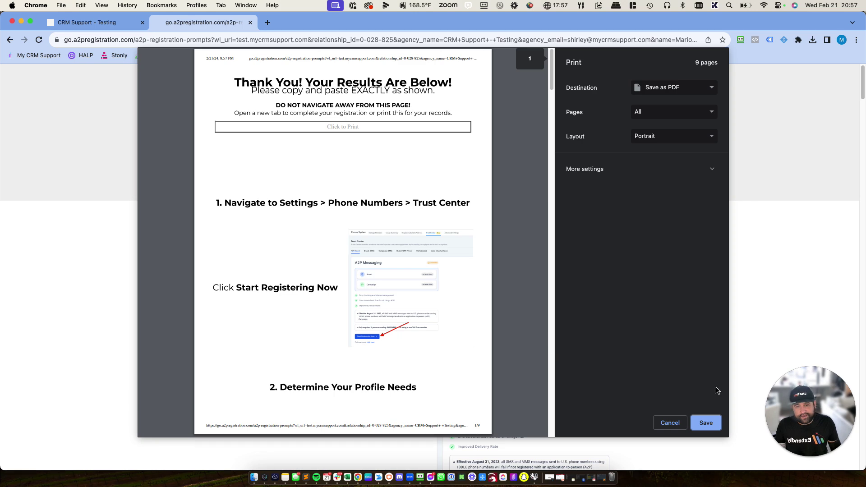
click(670, 423)
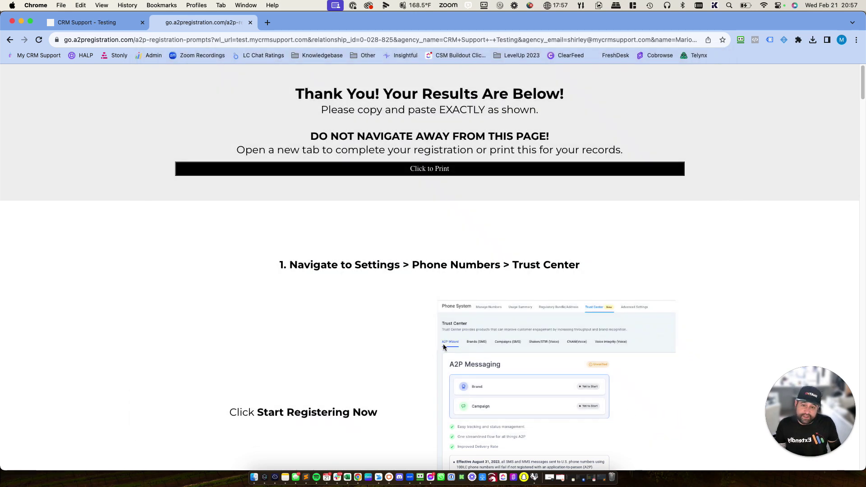
- Scroll down the results guide to the 6A Use Case Description section
scroll(443, 345, down, 6)
scroll(443, 347, down, 7)
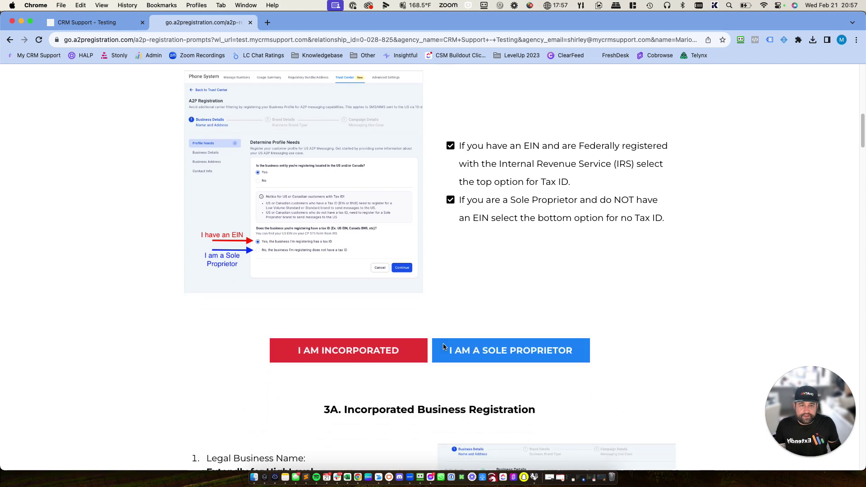
scroll(443, 346, down, 4)
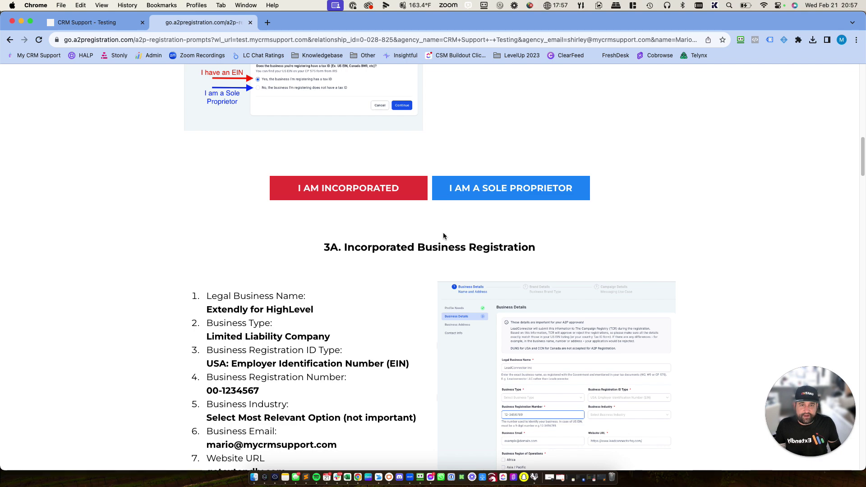
scroll(443, 233, down, 10)
scroll(443, 235, down, 12)
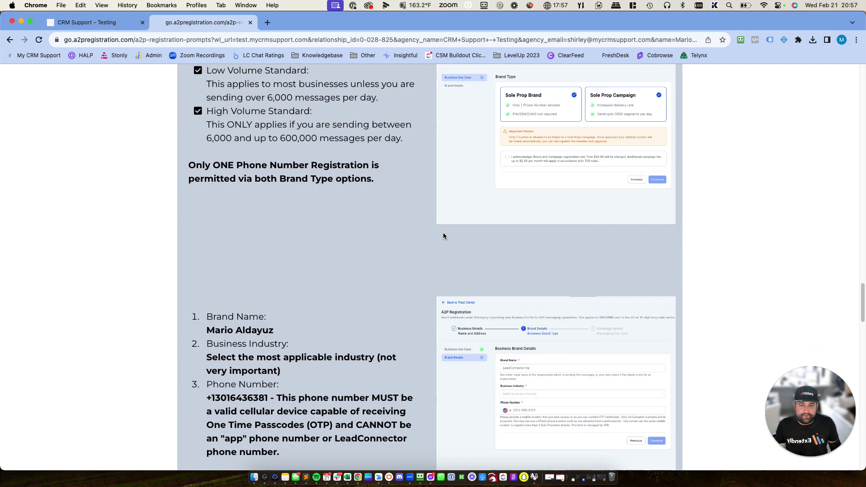
scroll(443, 235, down, 2)
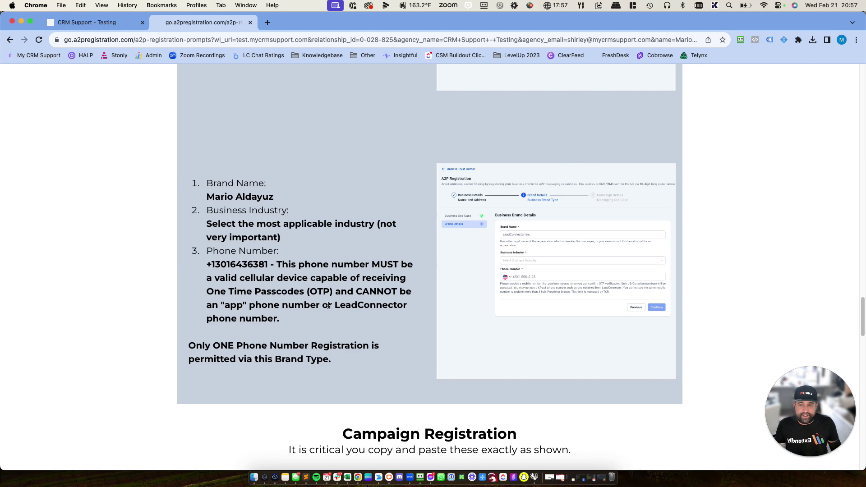
scroll(319, 310, down, 3)
scroll(318, 310, down, 7)
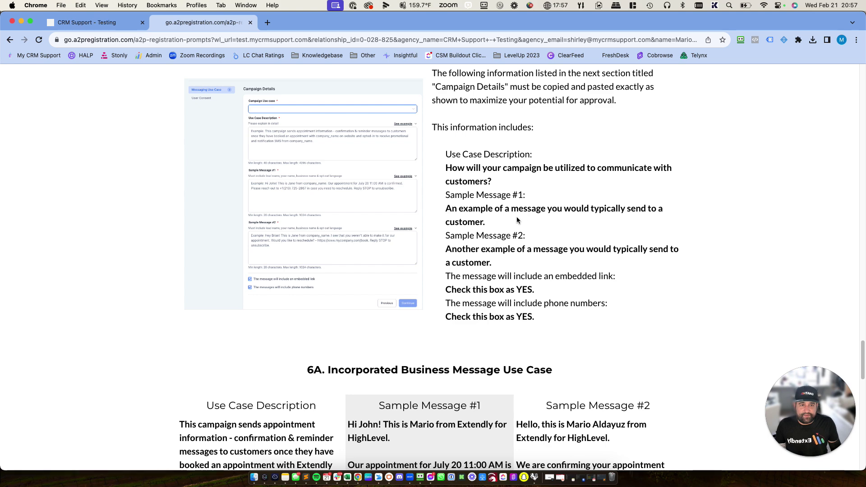
scroll(491, 228, down, 3)
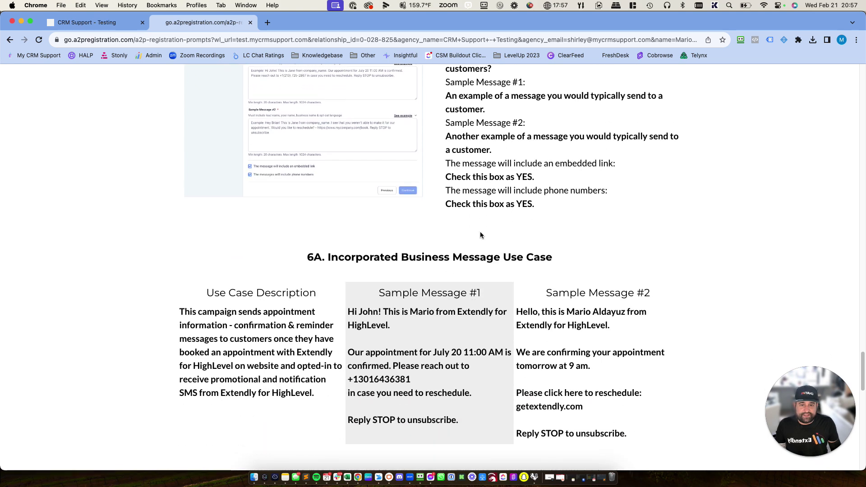
- Select the Use Case Description and sample messages for copying, then reach the 'Time to Click SUBMIT' section
drag(320, 392, 172, 306)
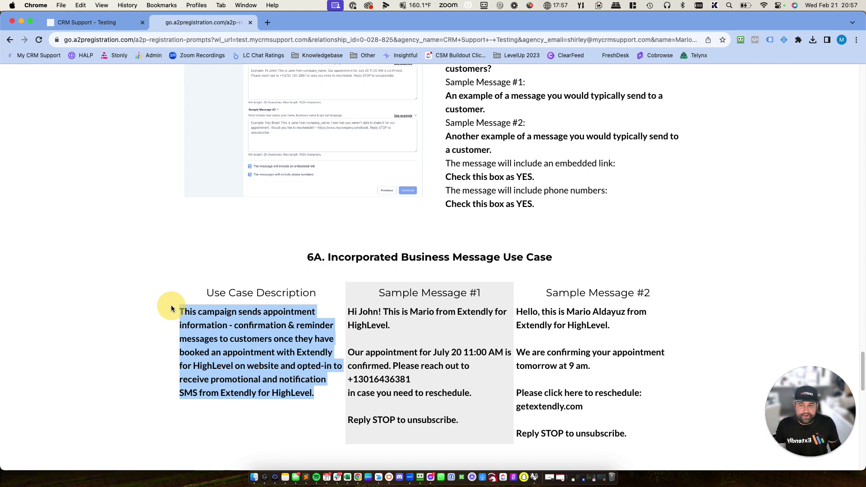
drag(459, 420, 354, 310)
scroll(539, 360, down, 3)
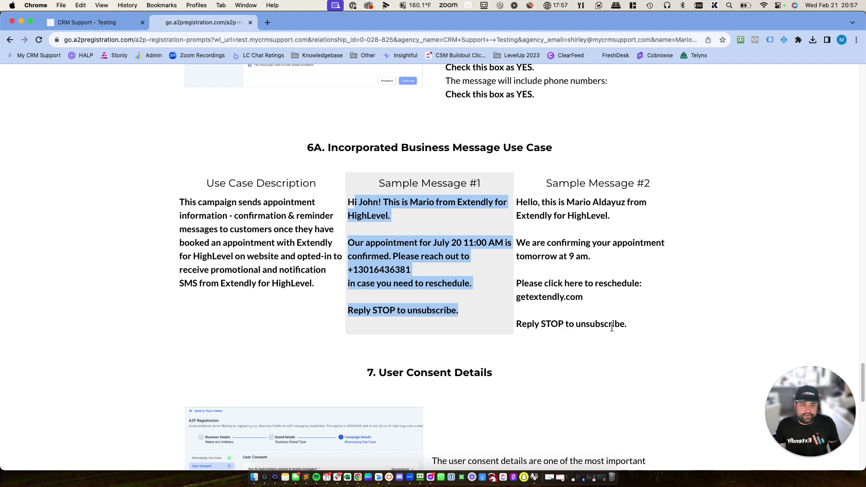
drag(627, 325, 514, 201)
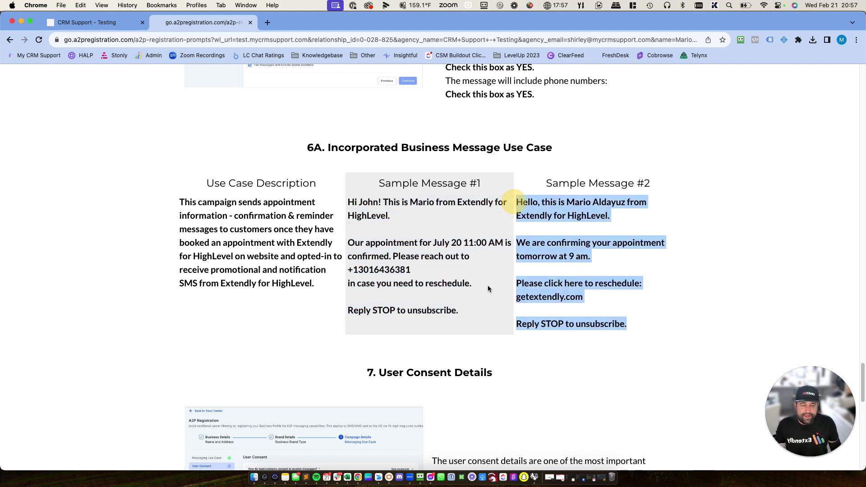
scroll(486, 288, down, 5)
scroll(486, 293, down, 10)
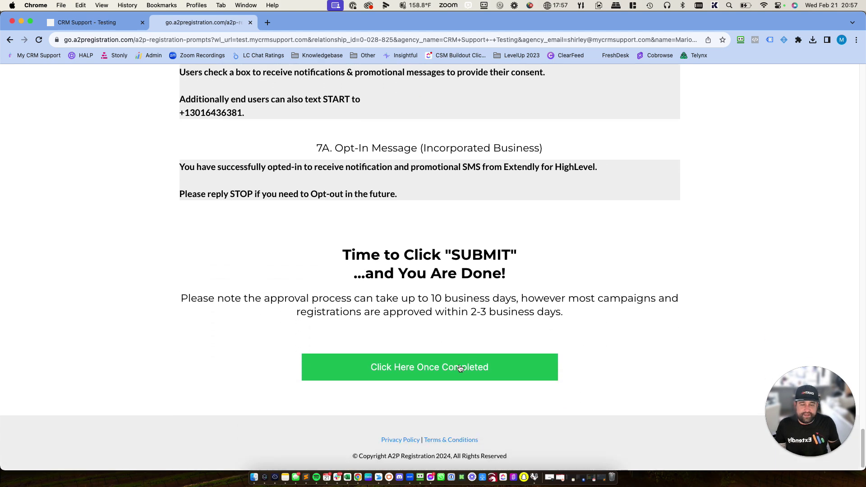
- Confirm completion with 'Click Here Once Completed' to reach the congratulations feedback page
click(460, 369)
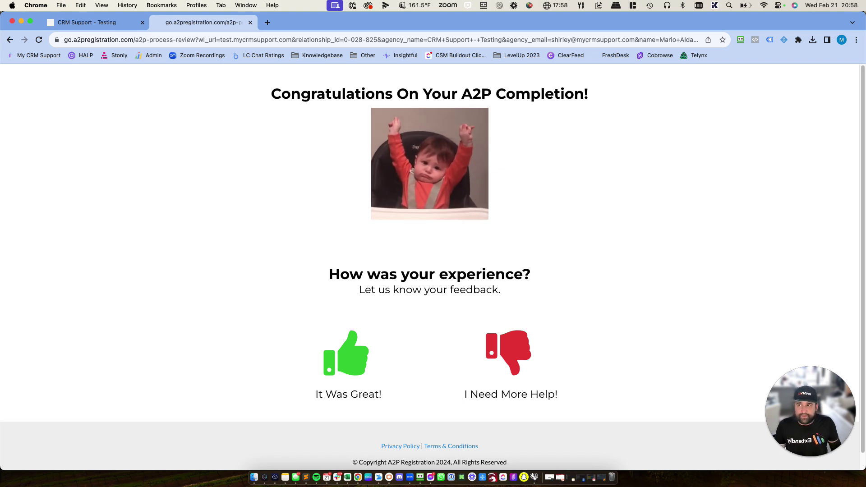
key(super+alt+r)
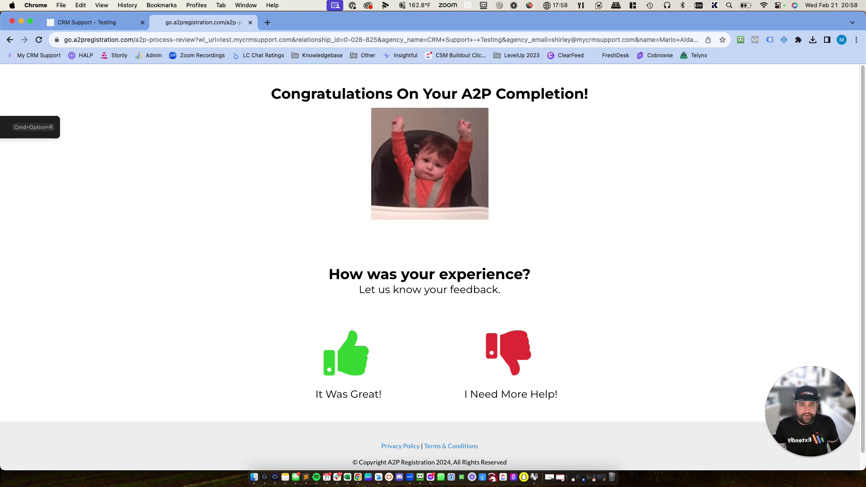